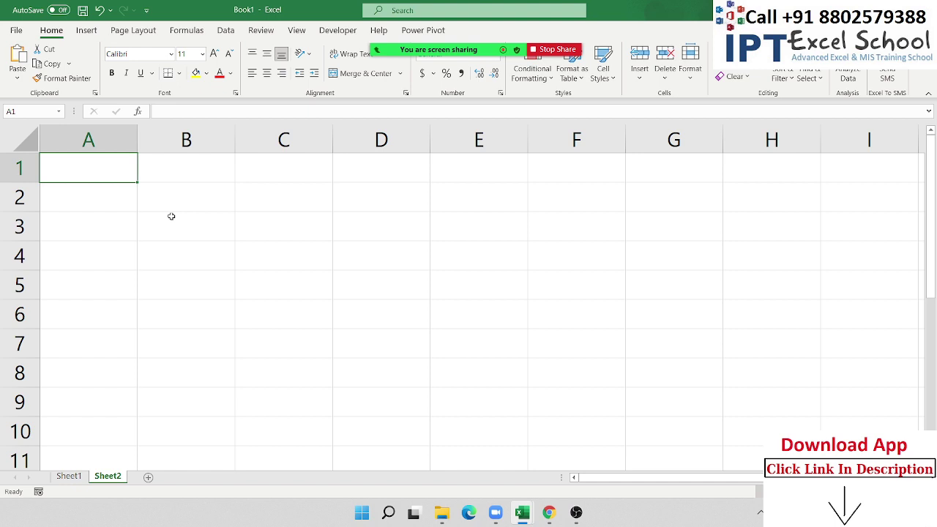
Step: Enter 1000 in cell A1
type("1000")
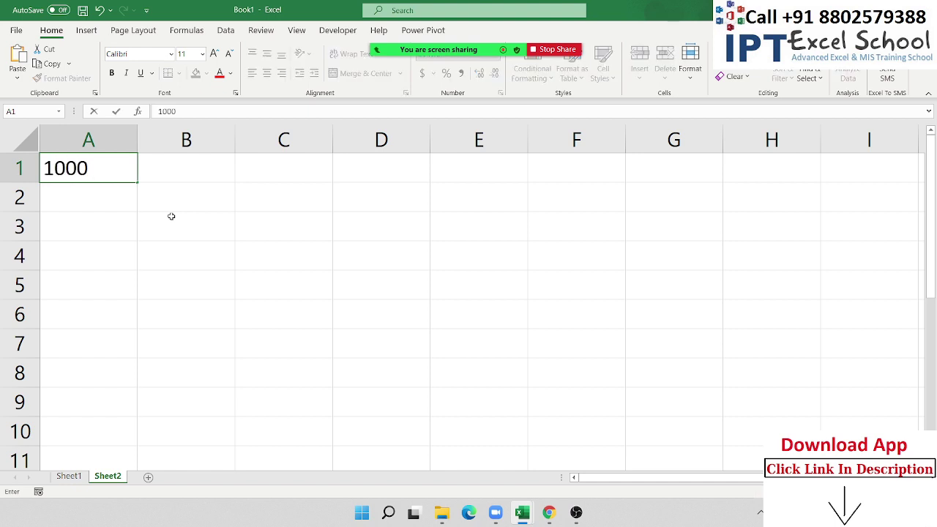
key("Return")
key("Up")
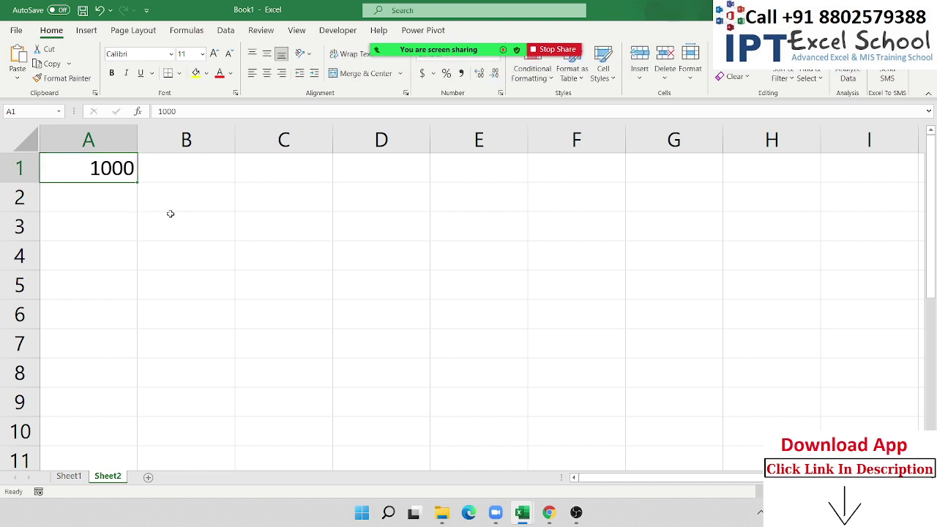
Step: Try Comma Style on A1, undo it, and bring up A1's Format Cells settings
left_click(462, 73)
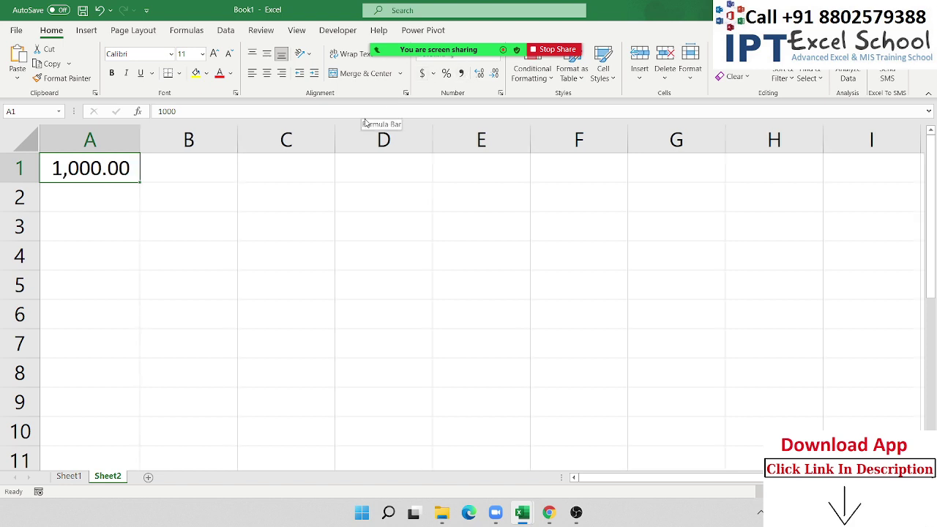
key("ctrl+z")
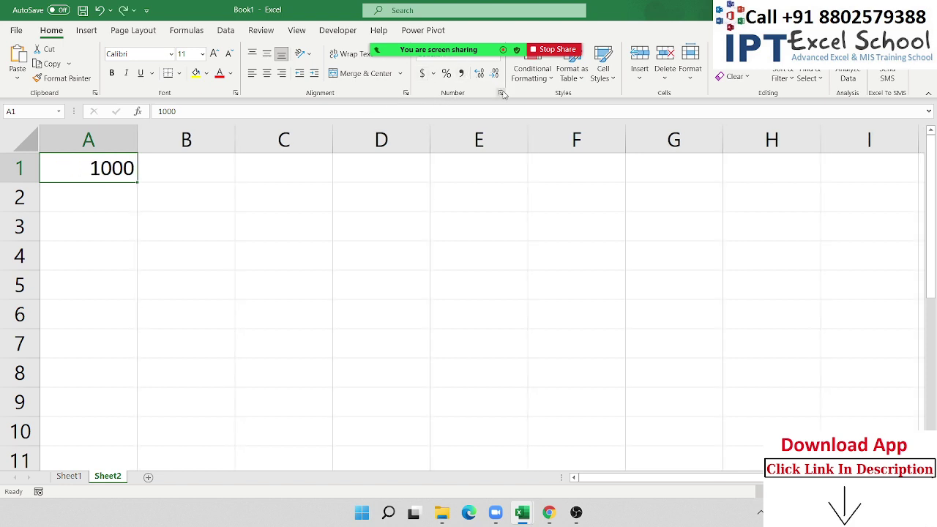
left_click(500, 93)
Step: Apply the custom number format #,### to A1
left_click(412, 301)
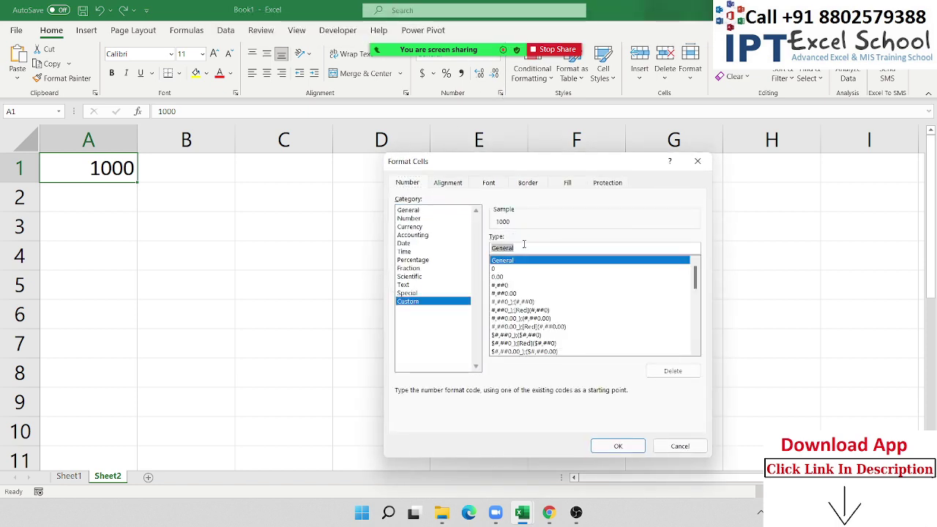
type("#,##")
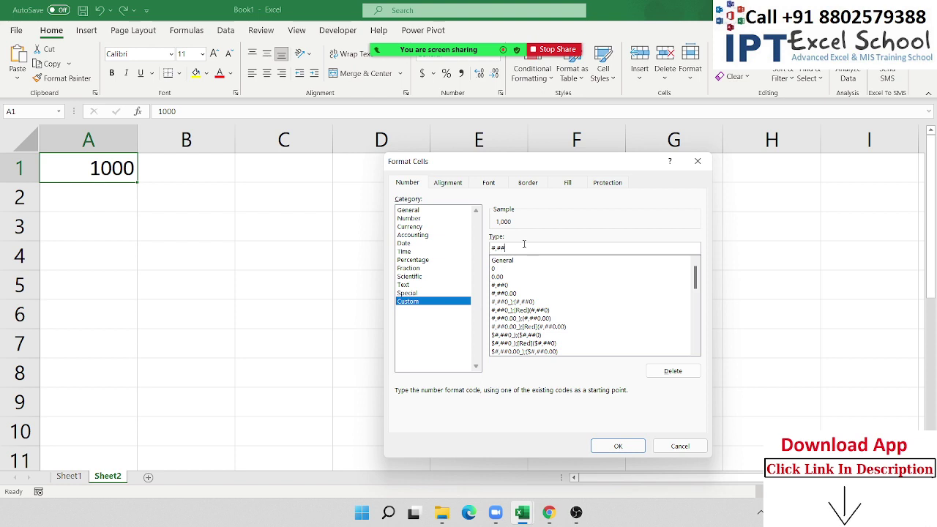
type("#")
key("Return")
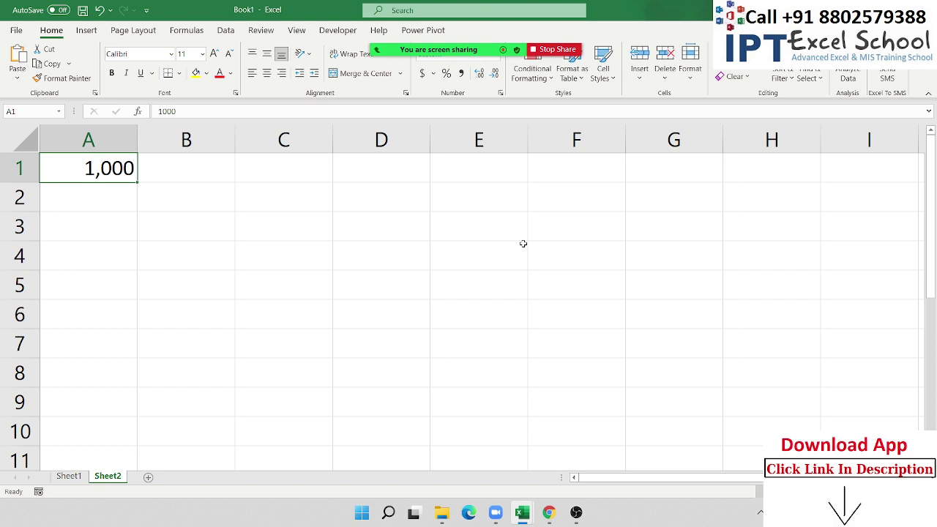
Step: Re-enter A1 as 10000, then 100000, and move to cell B2
type("10")
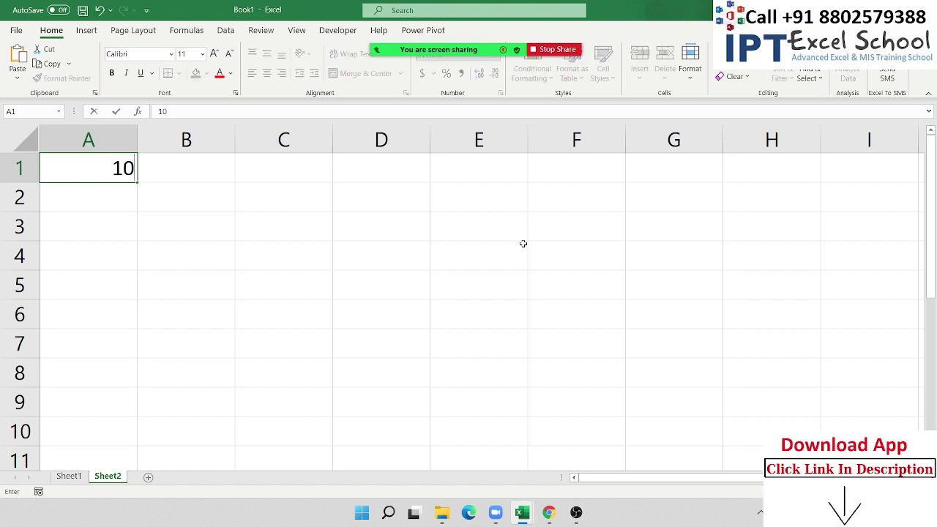
type("000")
key("Return")
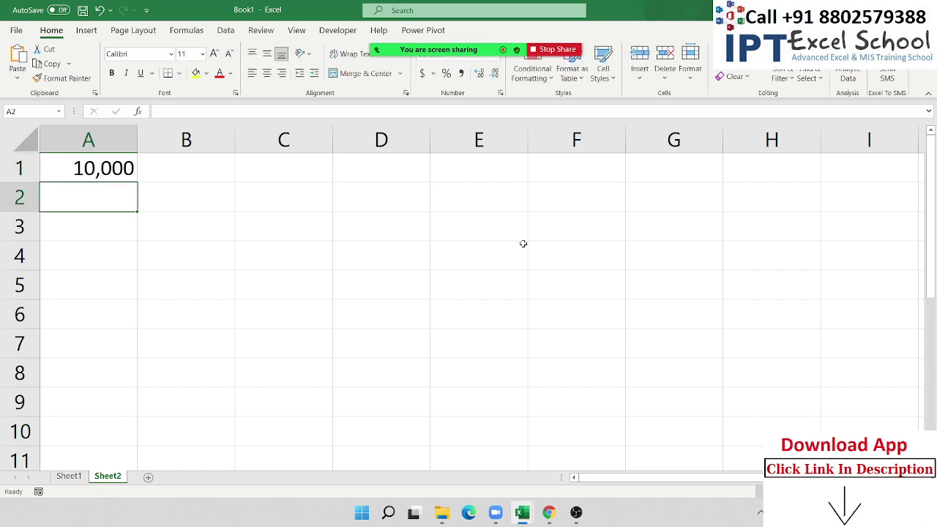
key("Up")
key("F2")
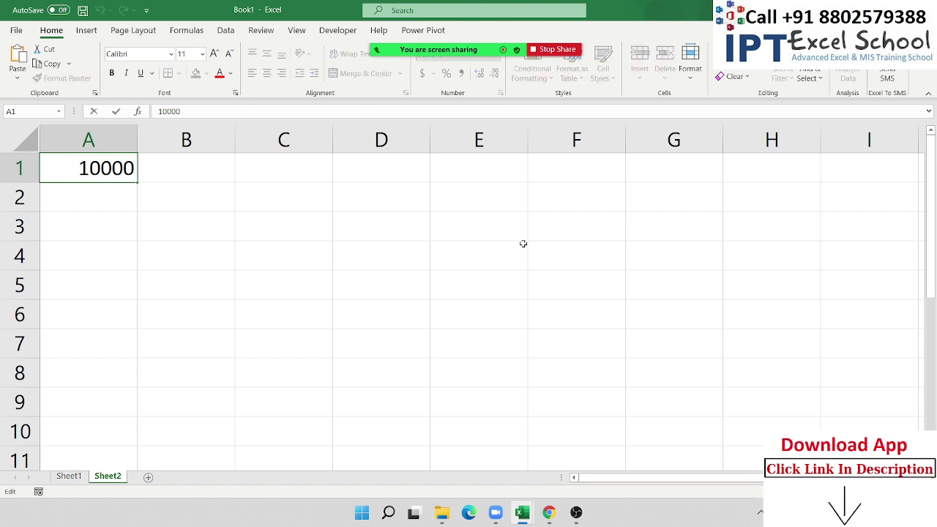
type("0")
key("Return")
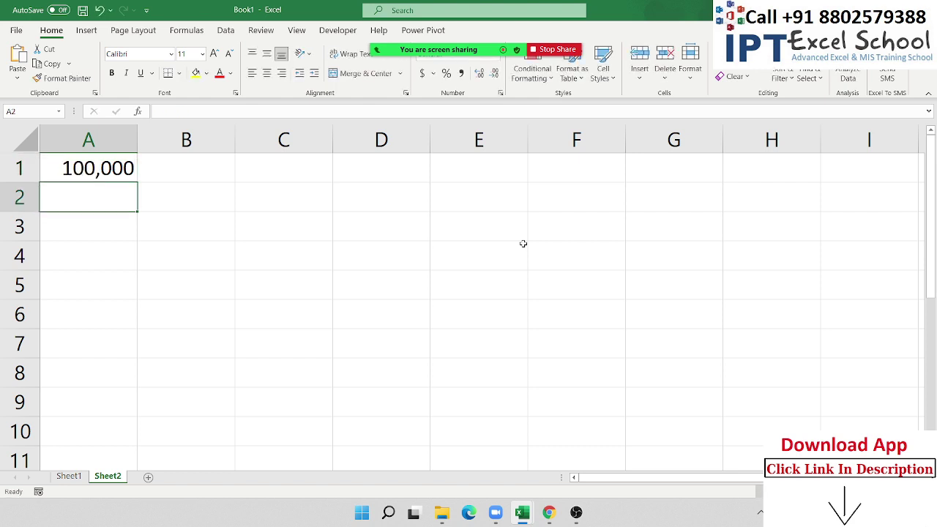
key("Up")
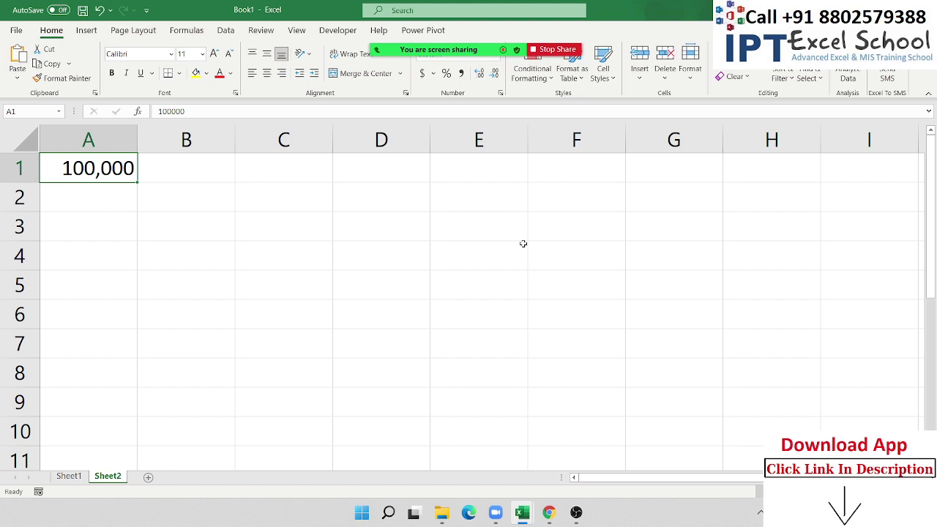
key("Right")
key("Down")
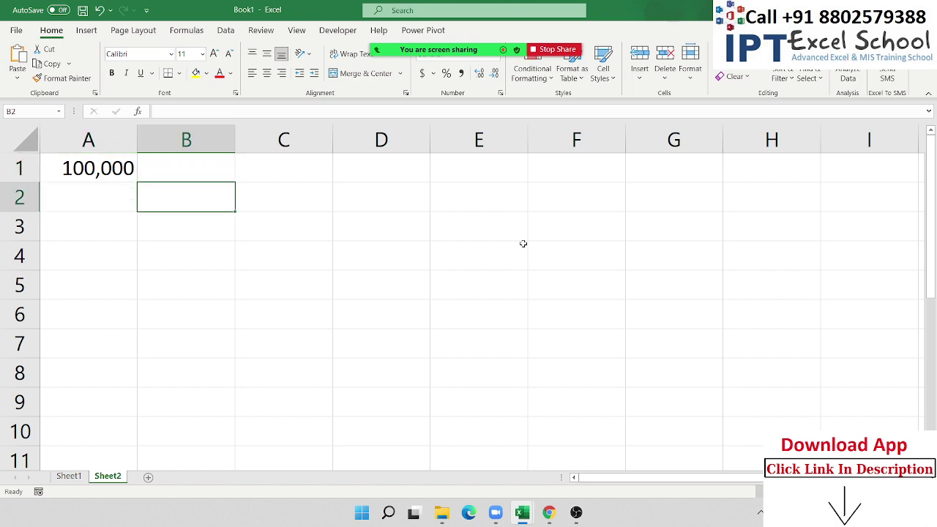
Step: Enter 1,00,000 in B2 in Indian lakh grouping
type("1")
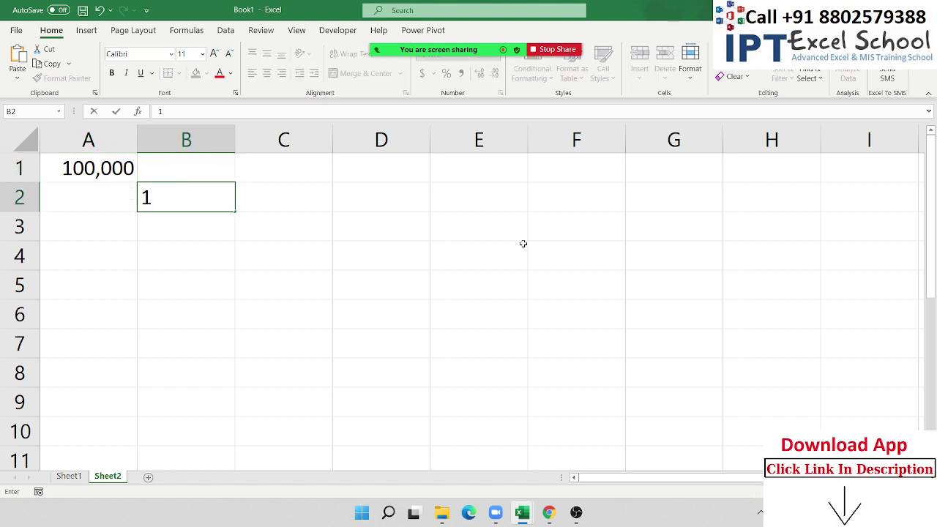
type(",00")
type(",000")
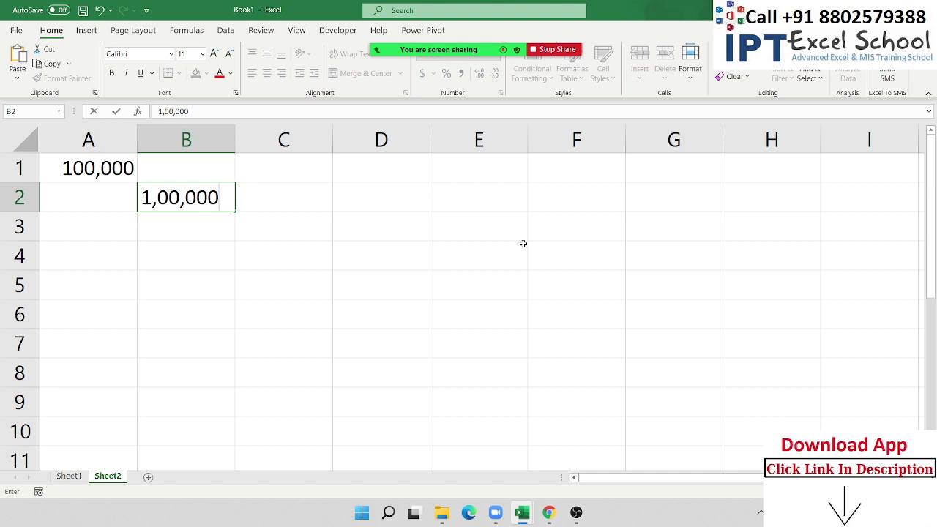
key("Return")
key("Up")
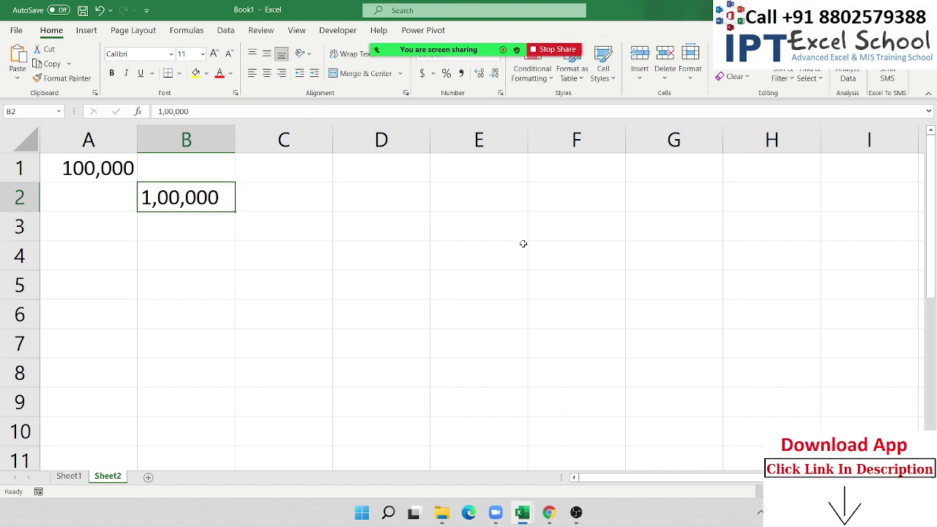
Step: Check A1's Format Cells settings without changes, then select cell D1
key("Up")
key("Left")
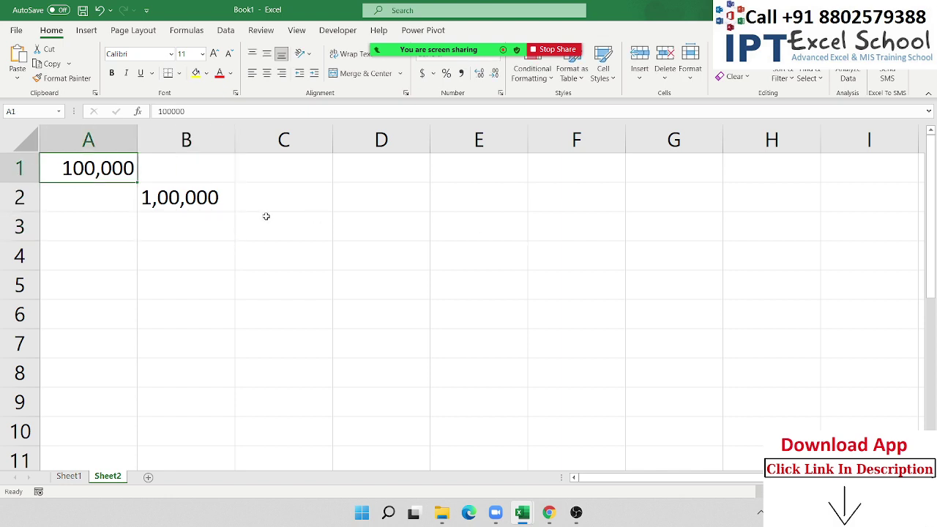
left_click(501, 94)
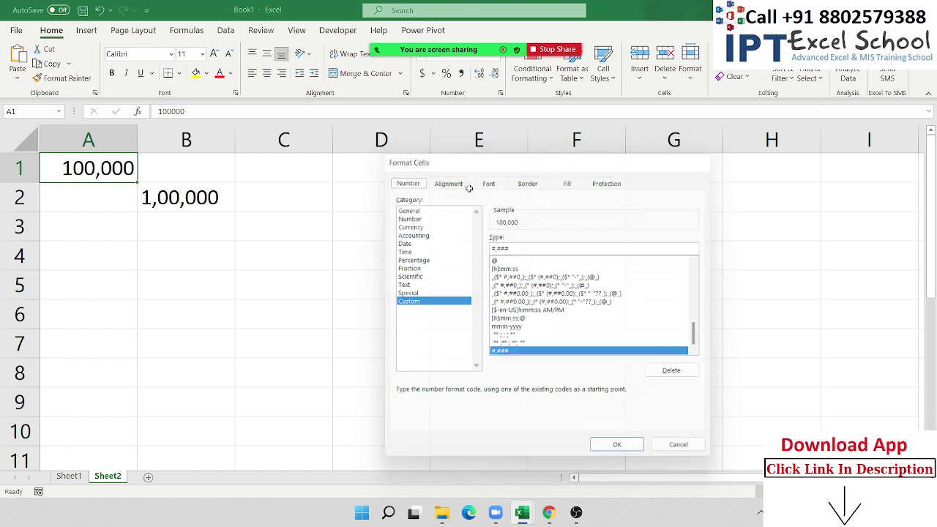
key("Escape")
left_click(383, 170)
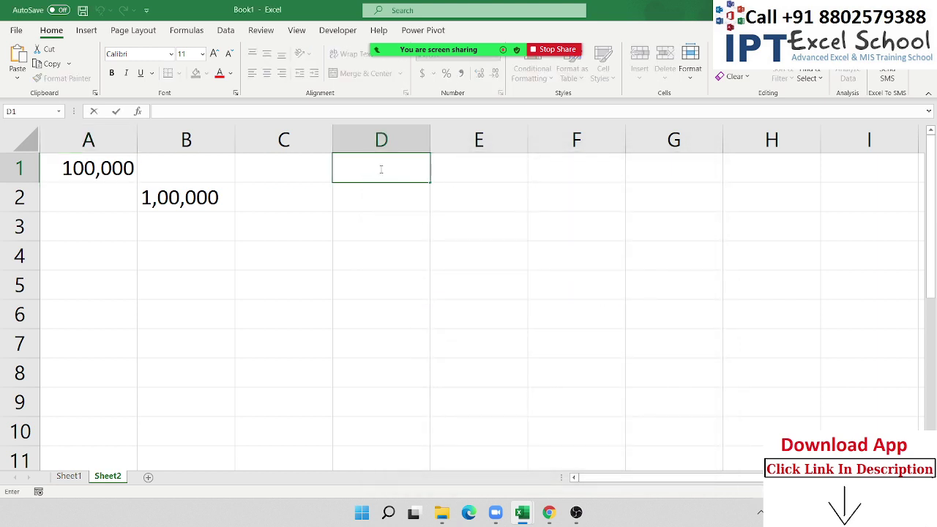
Step: Paste the Chandoo code [>=10000000]##\,##\,##\,##0;[>=100000] ##\,##\,##0;##,##0 into D1
type("[>=10000000]##\\,##\\,##\\,##0;[>=100000] ##\\,##\\,##0;##,##0")
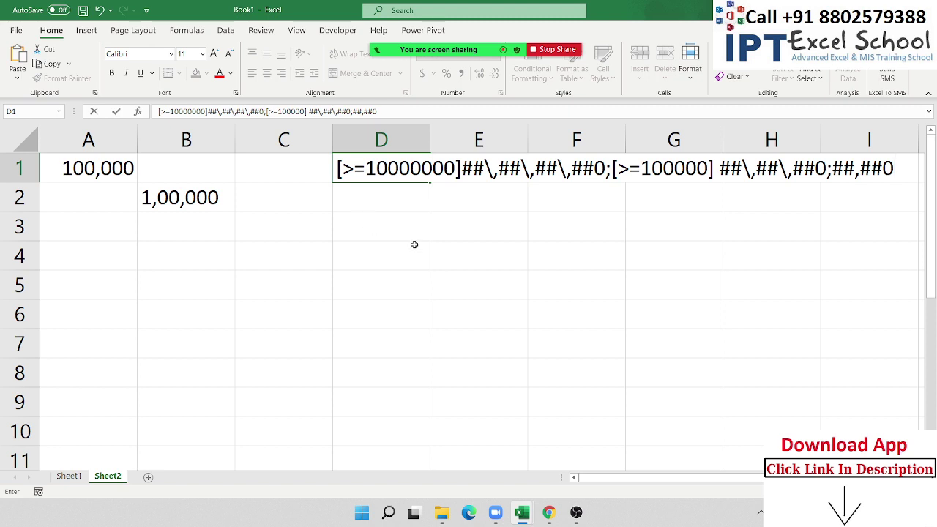
left_click(477, 192)
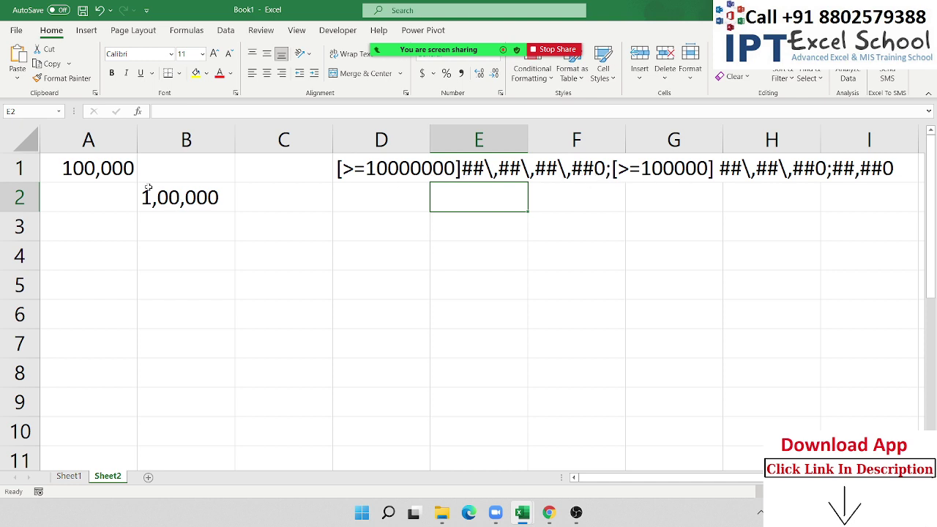
Step: Replace A1's custom format with the pasted lakh/crore code, showing 1,00,000
left_click(113, 169)
right_click(114, 168)
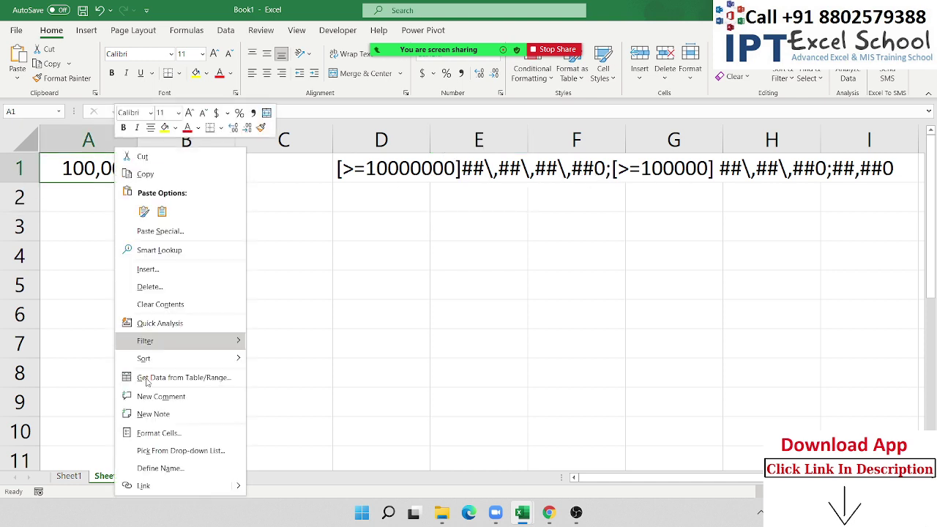
left_click(149, 435)
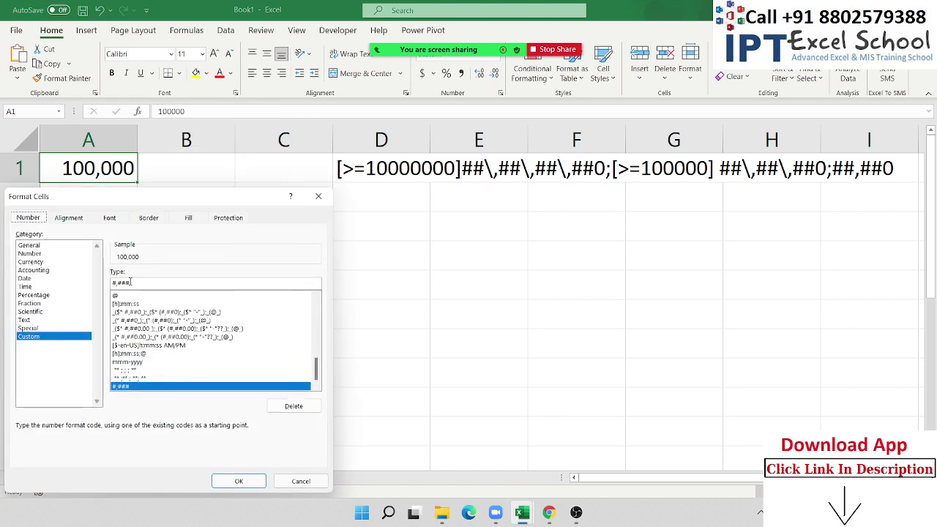
left_click_drag(130, 283, 111, 282)
type("[>=10000000]##\\,##\\,##\\,##0;[>=100000] ##\\,##\\,##0;##,##0")
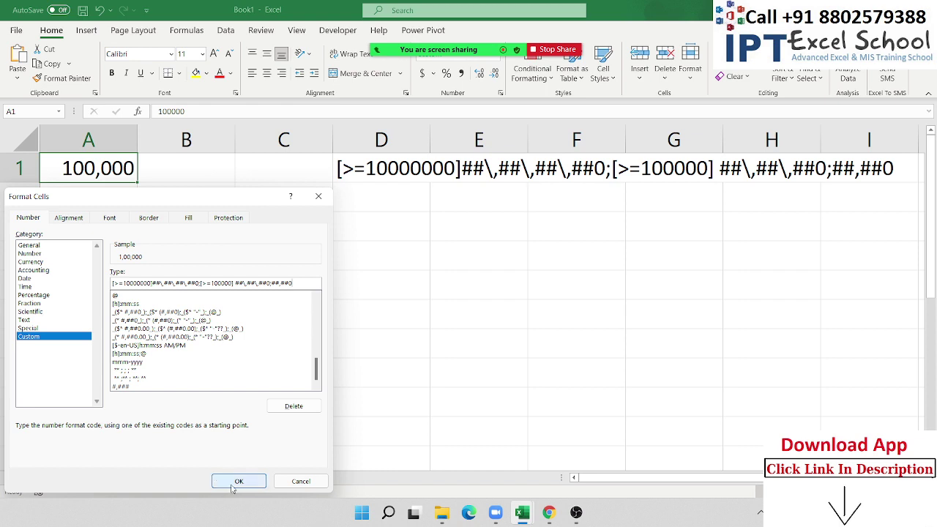
left_click(239, 481)
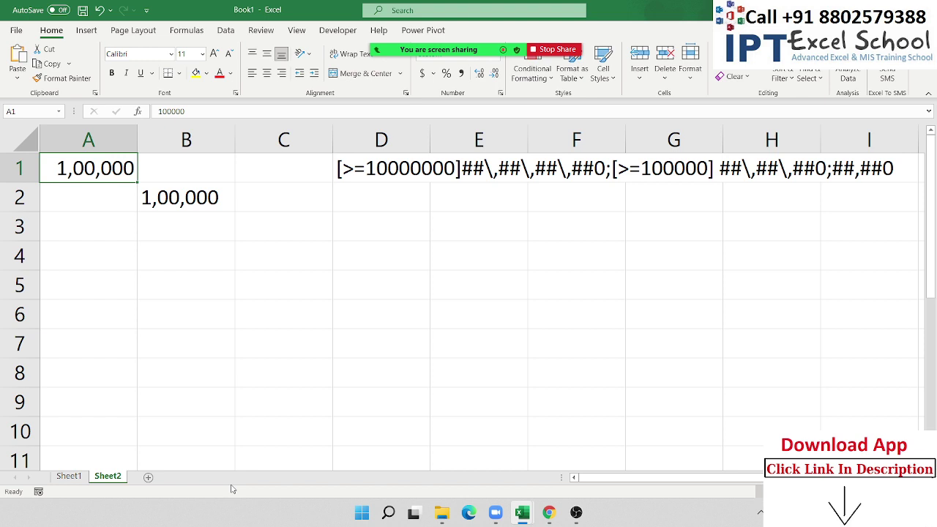
Step: Enter 524 in cell D4
left_click(339, 221)
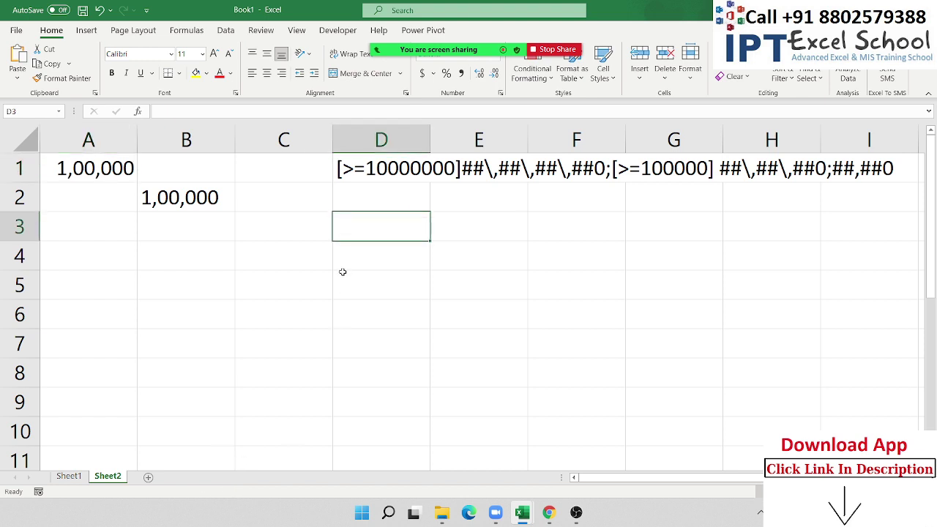
left_click(344, 267)
type("524")
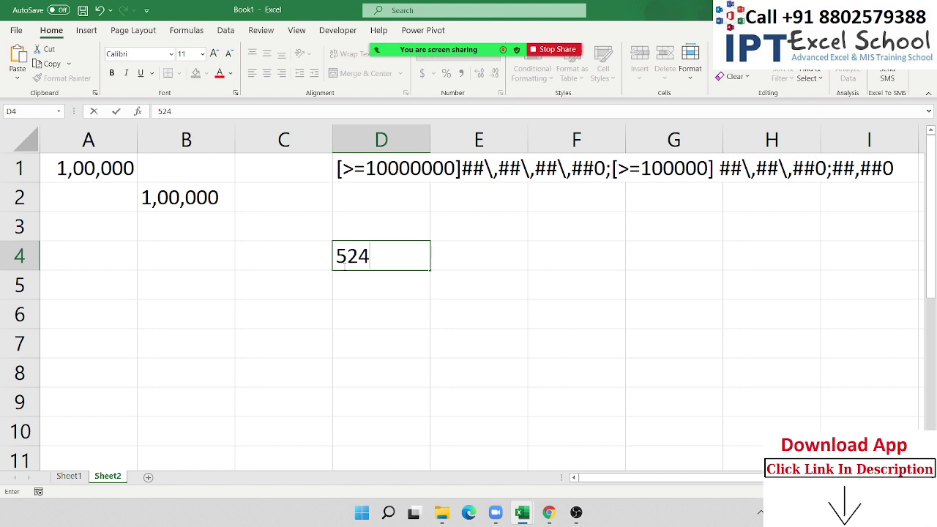
key("Return")
left_click(343, 266)
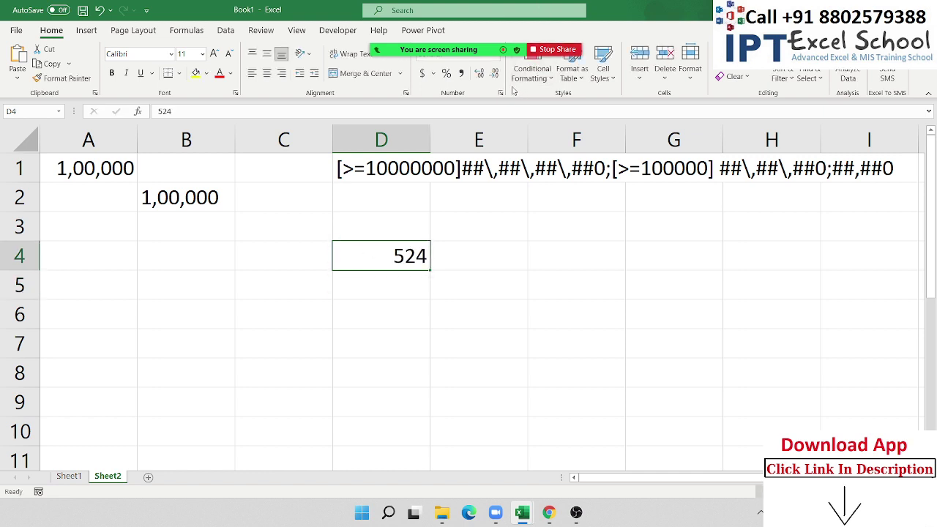
Step: Give D4 the custom format [Red][<100];[Green][>100] colouring values red or green
left_click(501, 93)
left_click_drag(482, 159, 638, 156)
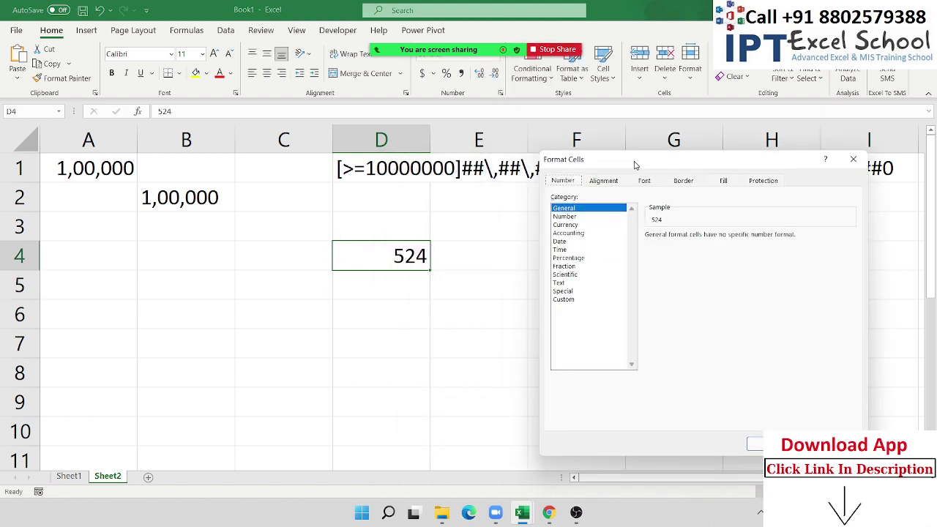
left_click(575, 299)
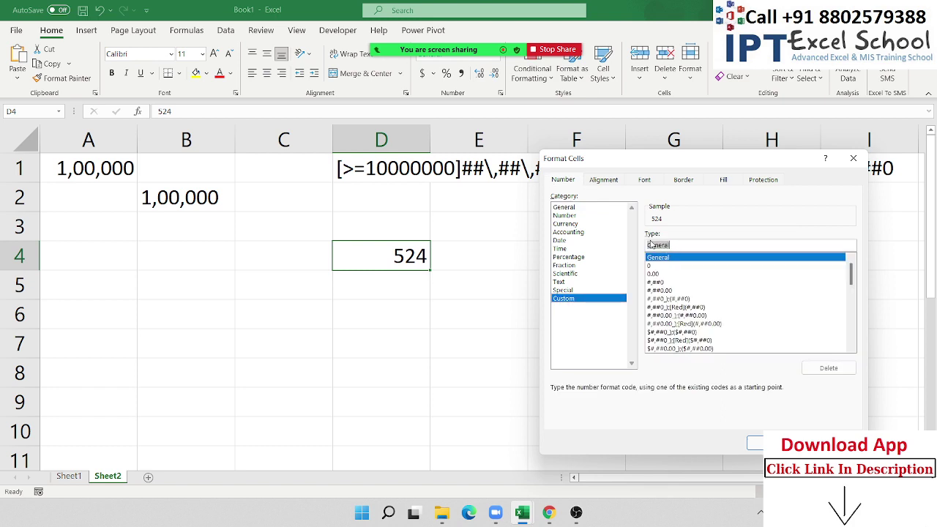
key("BackSpace")
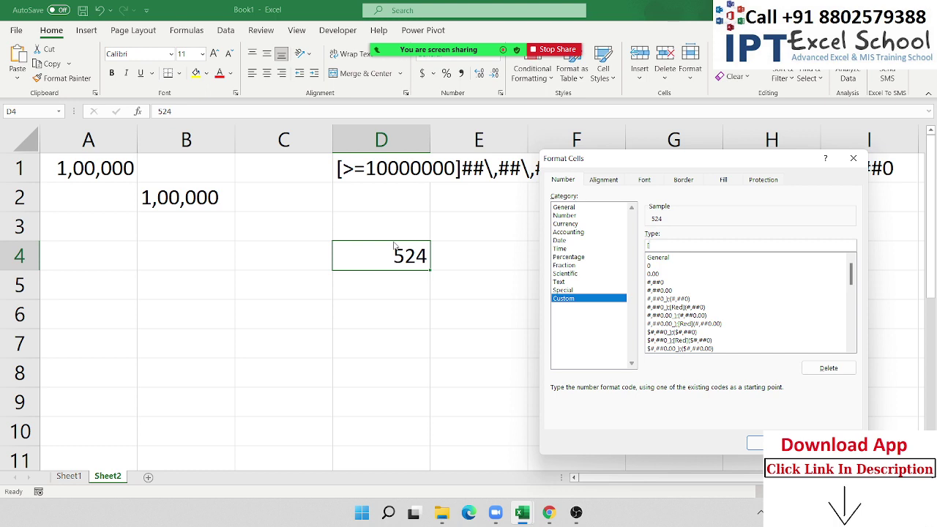
type("R")
type("ED]")
type("[<")
type("100")
type("]")
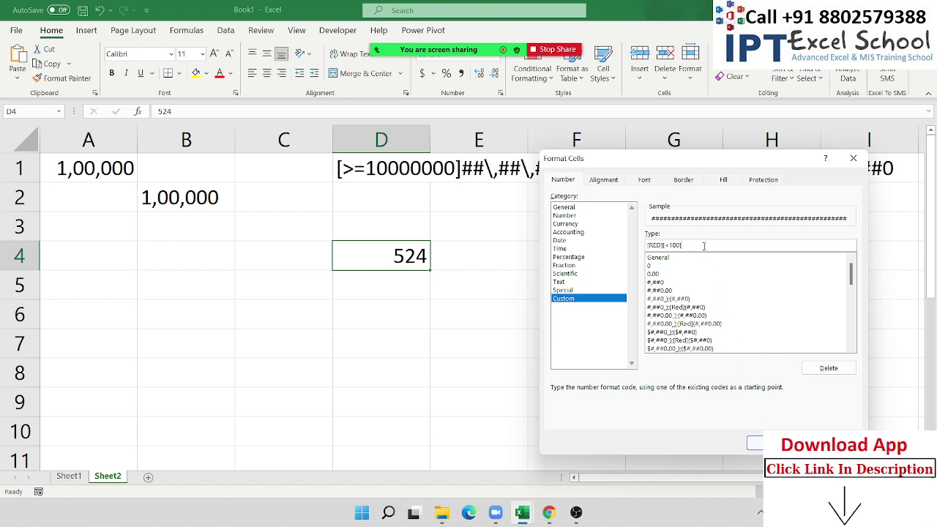
left_click_drag(695, 245, 647, 245)
left_click(715, 246)
type(";")
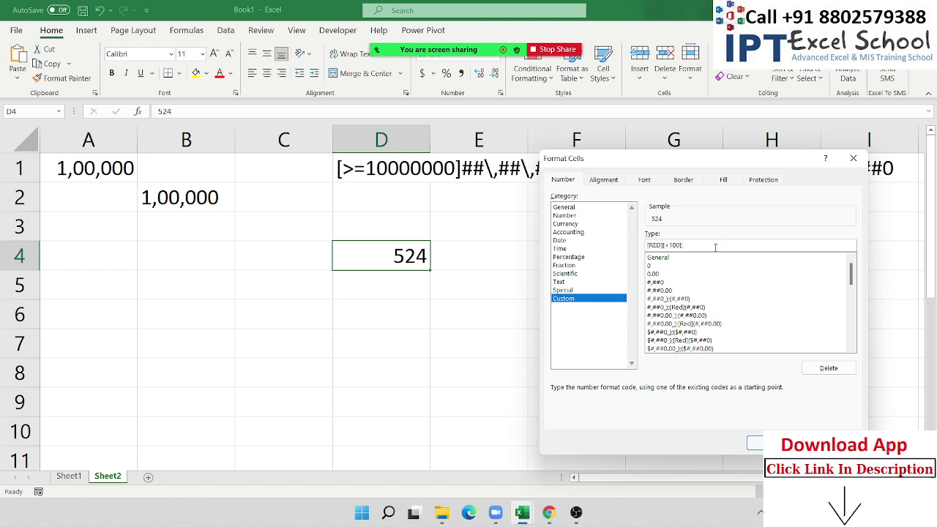
key("BackSpace")
type(";[")
type("gre")
type("en][")
type(">")
type("100")
left_click(754, 442)
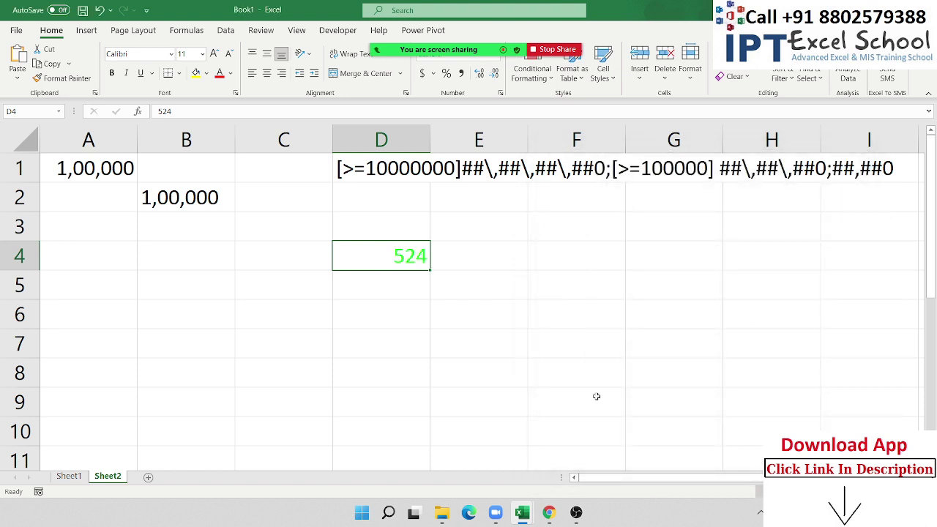
Step: Change D4's value to 52, which now appears in red
type("52")
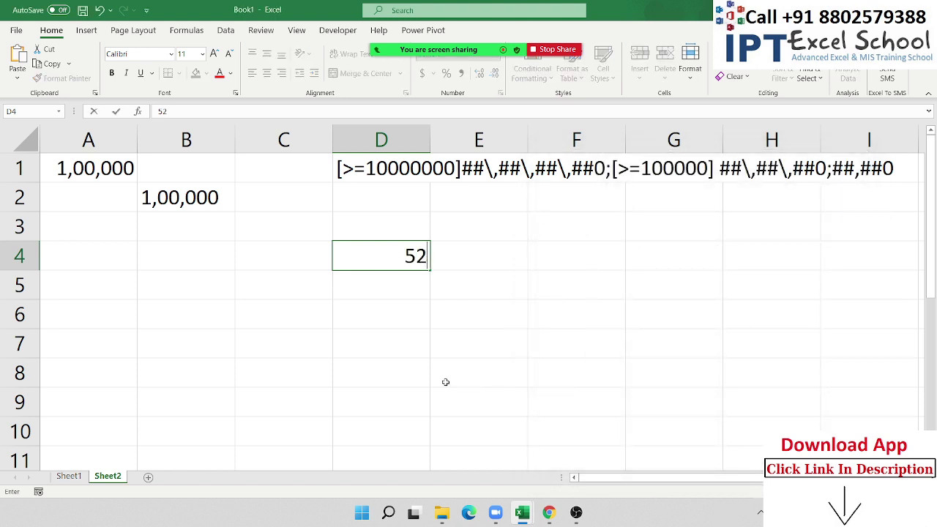
key("Return")
key("Up")
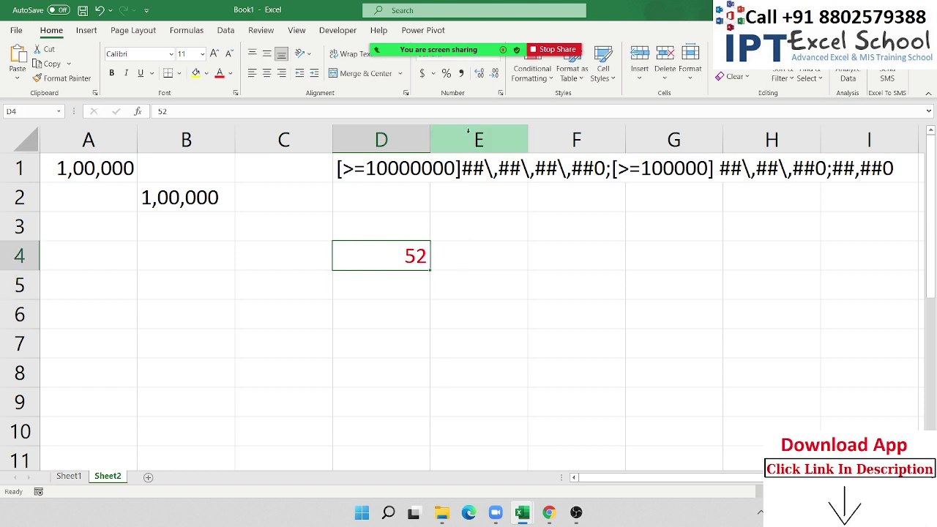
left_click(502, 94)
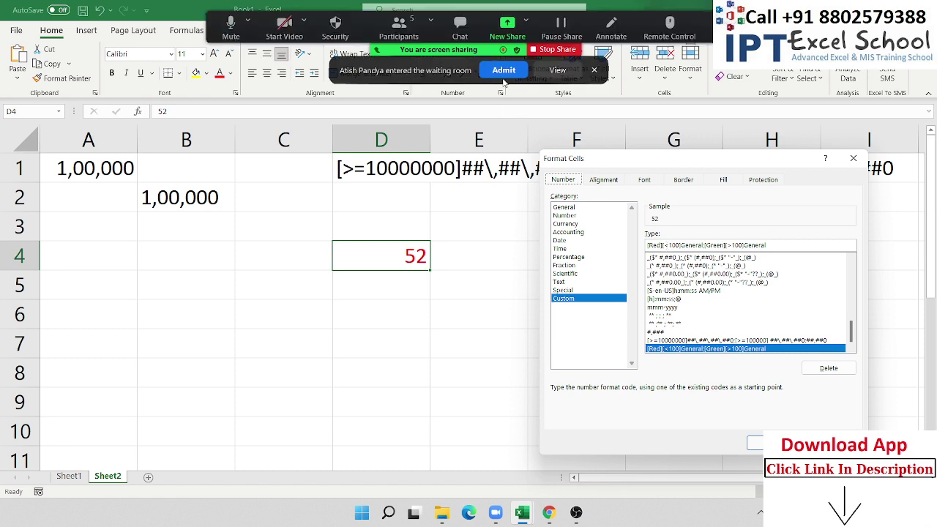
left_click(853, 158)
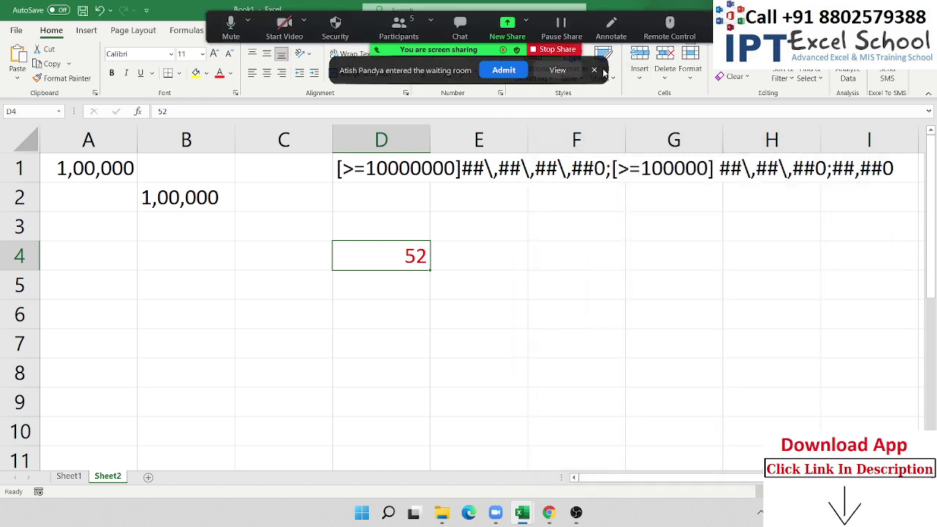
left_click(596, 71)
left_click(403, 208)
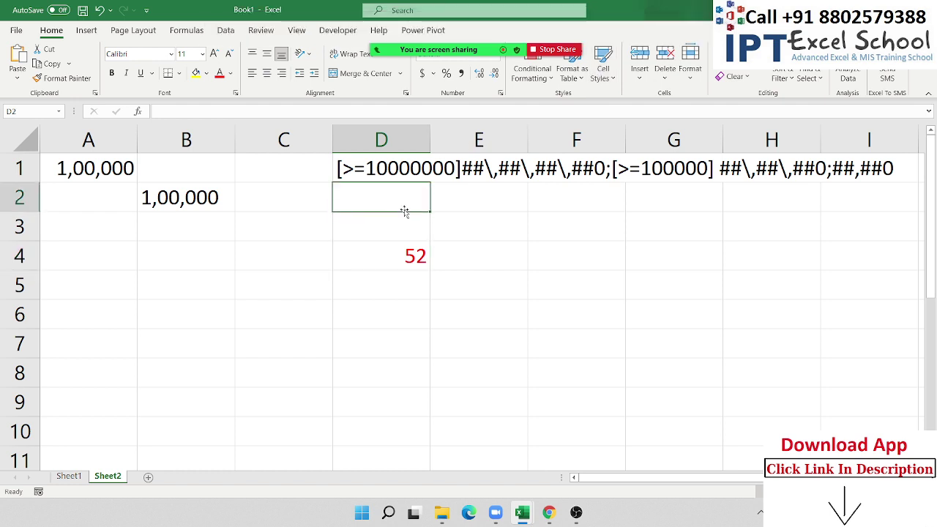
left_click(370, 170)
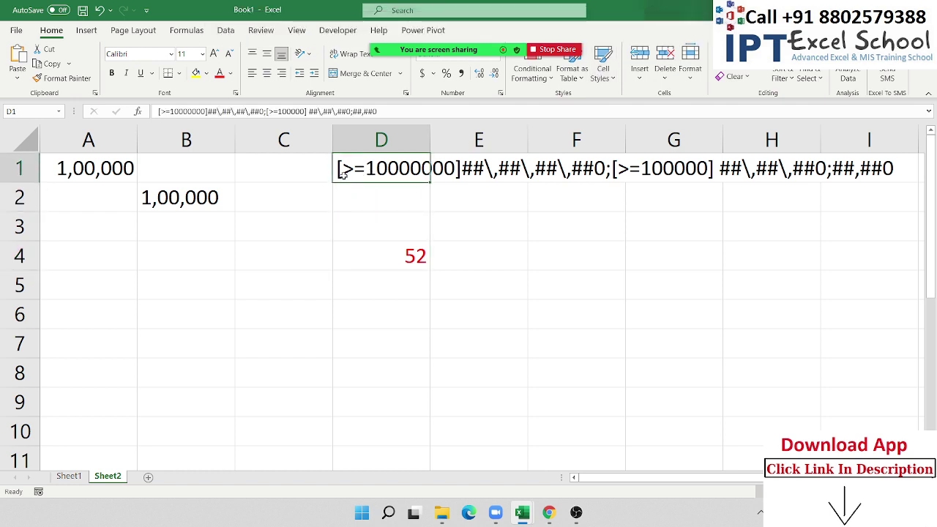
left_click(446, 175)
left_click(402, 175)
left_click(470, 173)
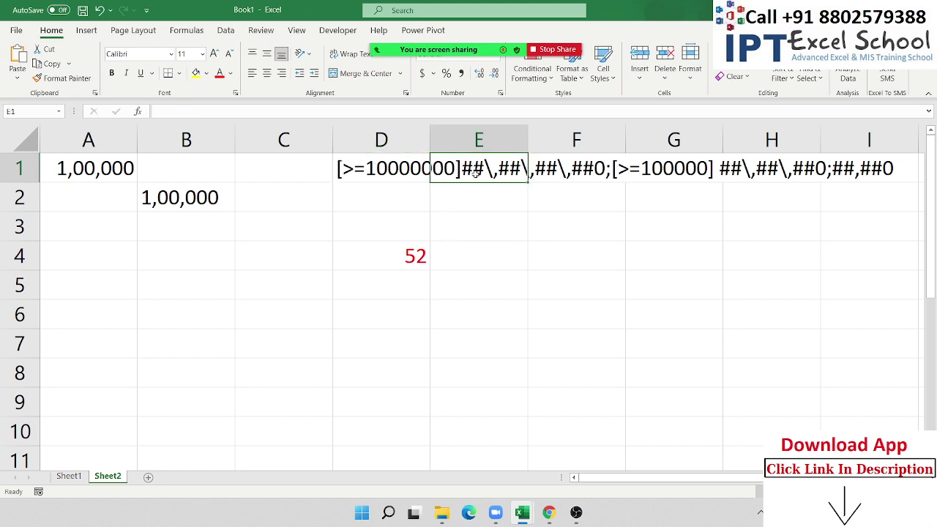
left_click(531, 196)
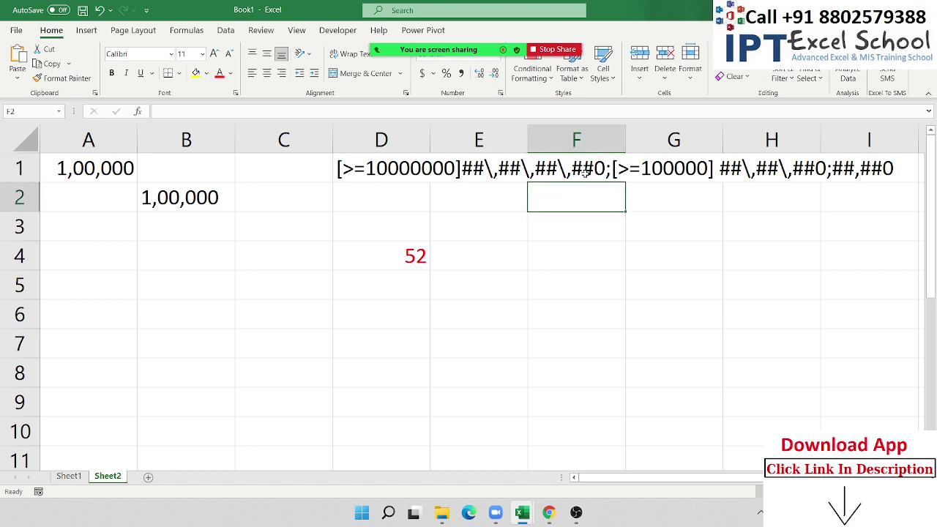
left_click(586, 173)
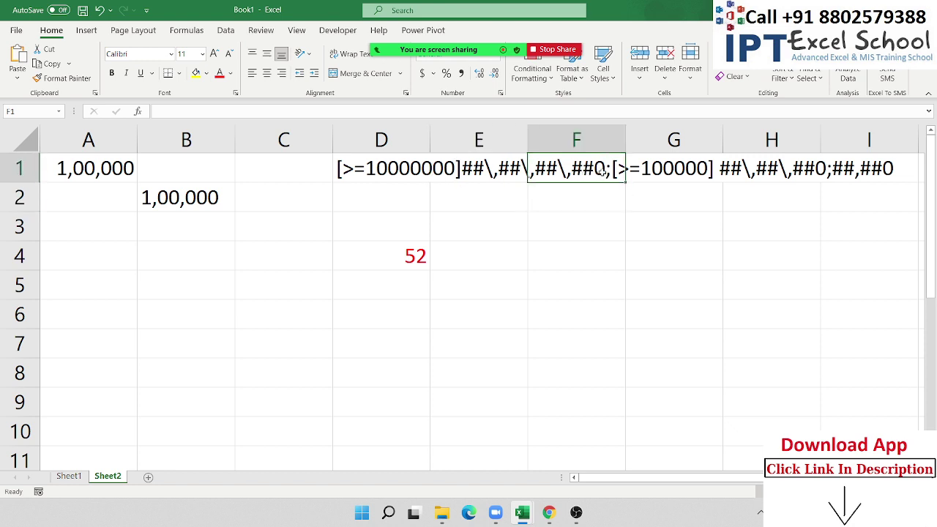
left_click(636, 213)
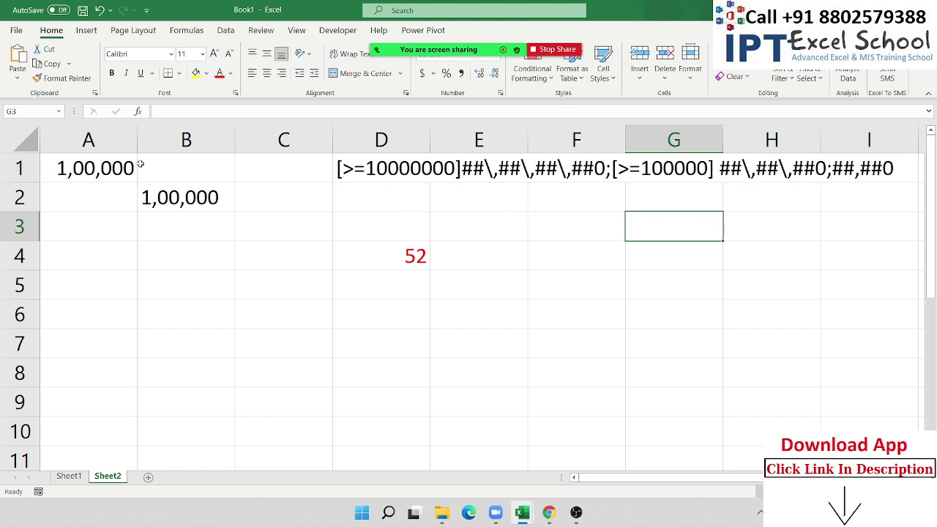
left_click(85, 177)
type("100")
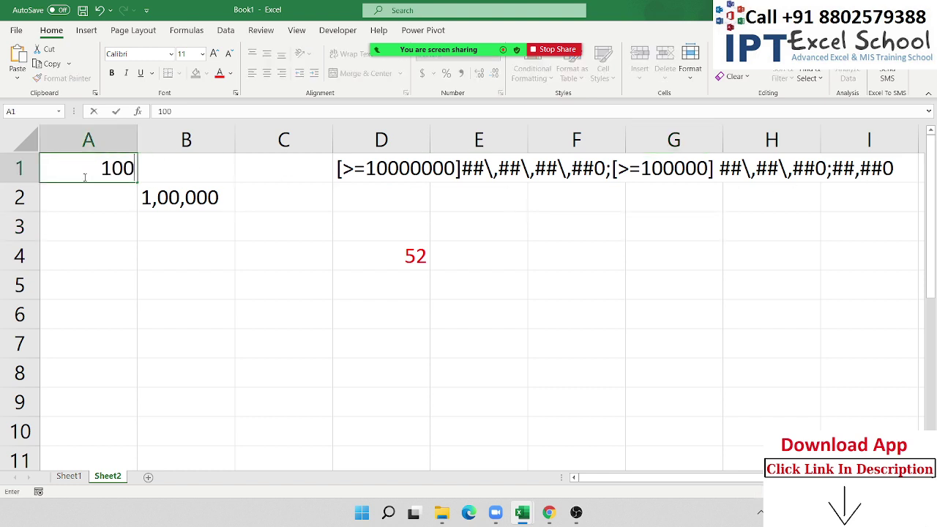
type("0")
key("Return")
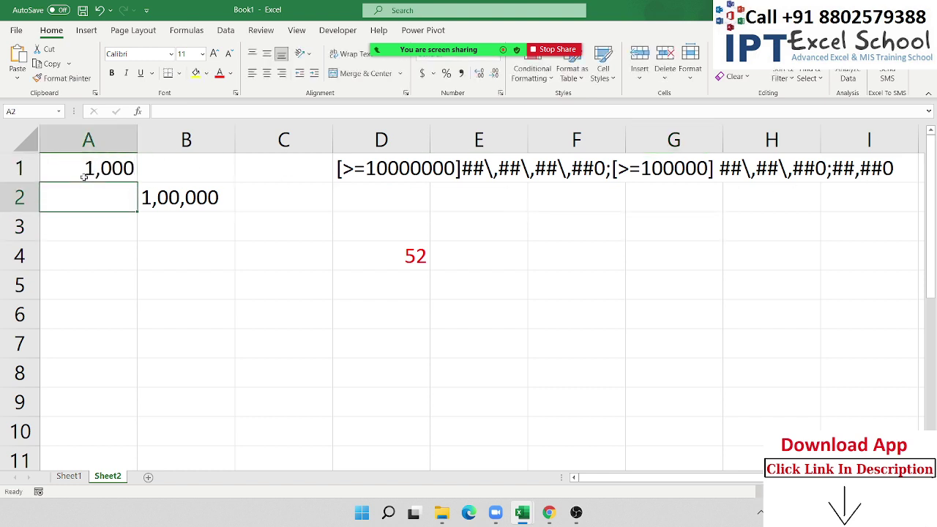
left_click(85, 176)
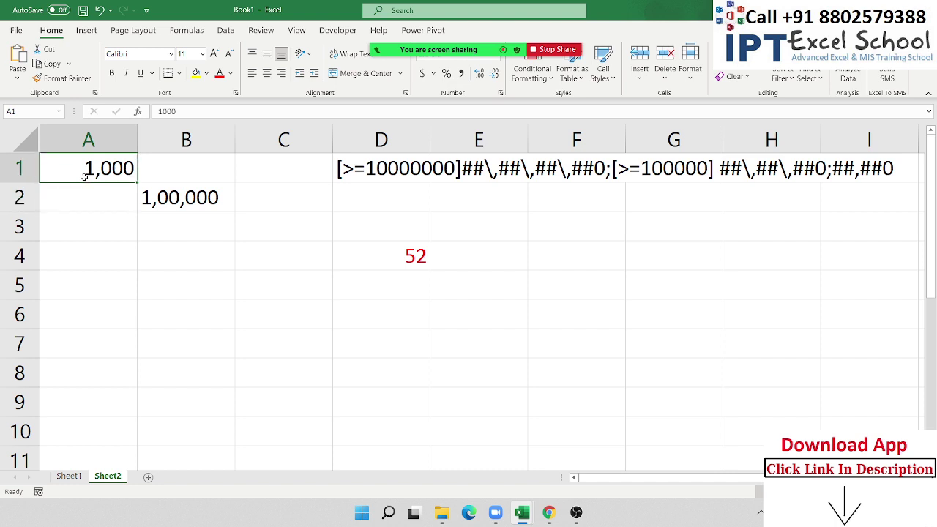
type("10,000")
key("Return")
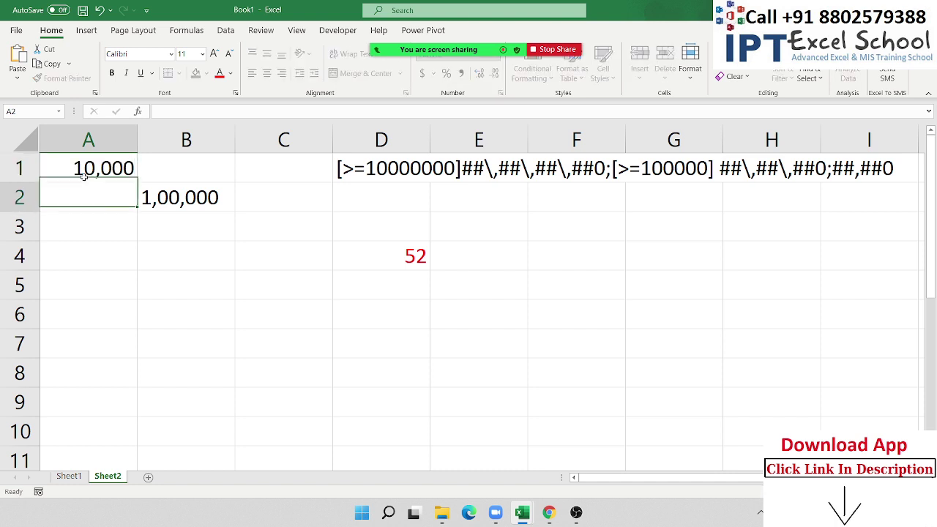
left_click(85, 177)
type("1")
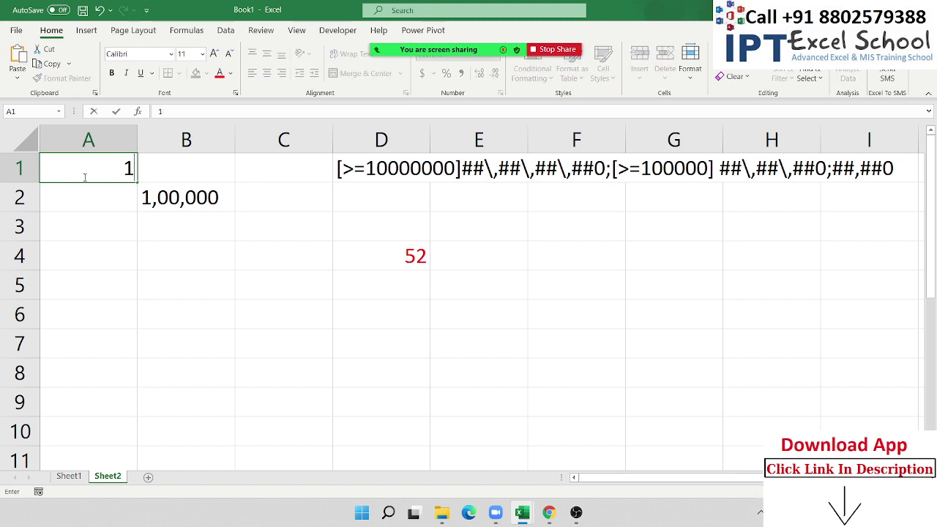
type("00000")
key("Return")
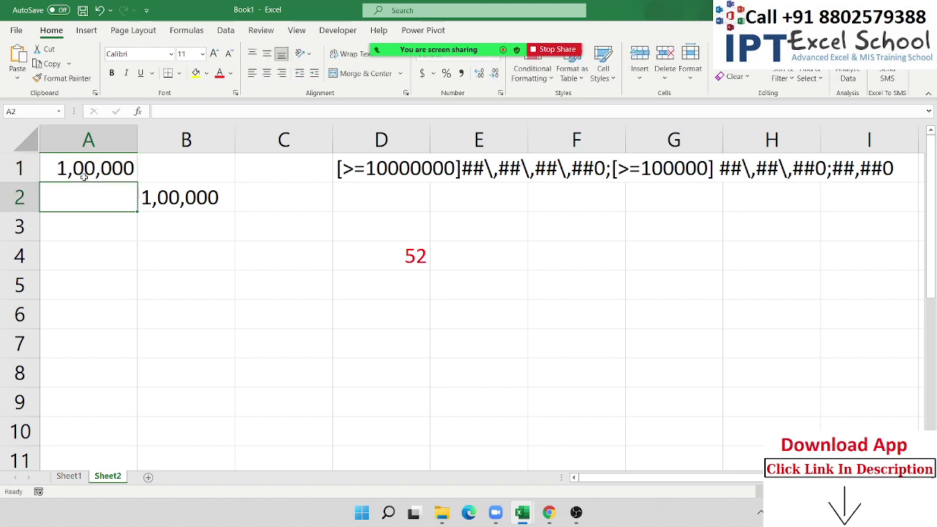
left_click(84, 176)
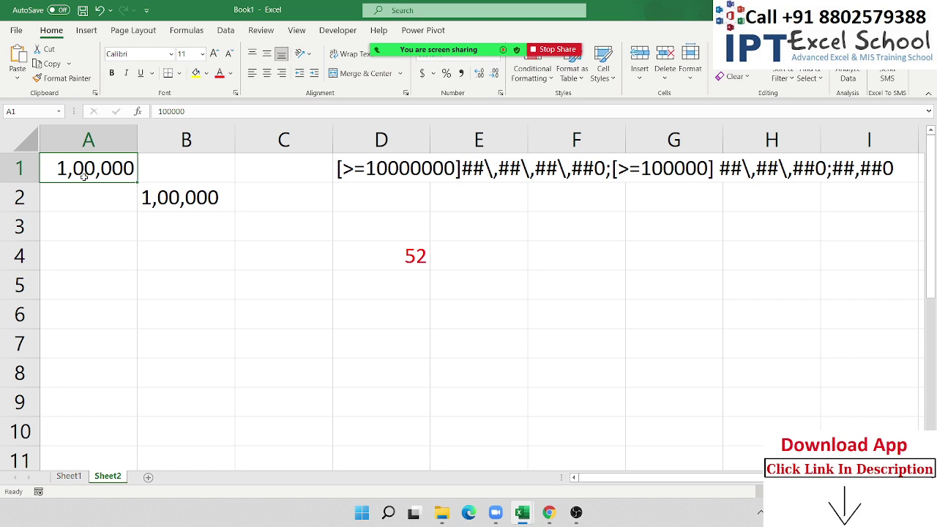
left_click(342, 177)
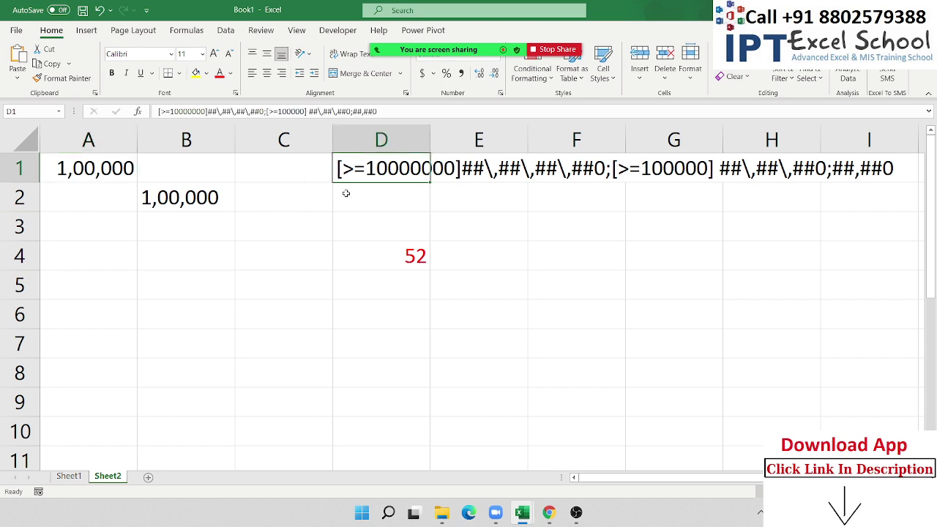
left_click(347, 195)
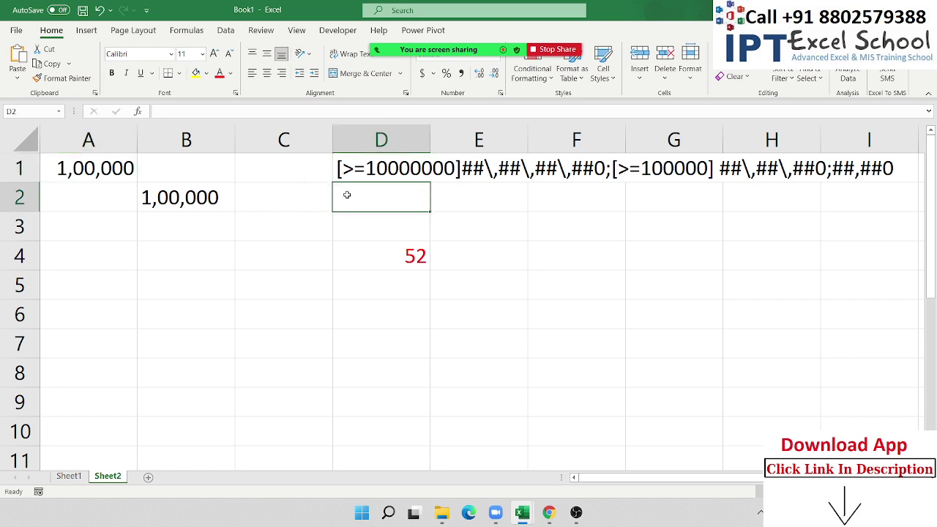
mouse_move(423, 28)
left_click(615, 33)
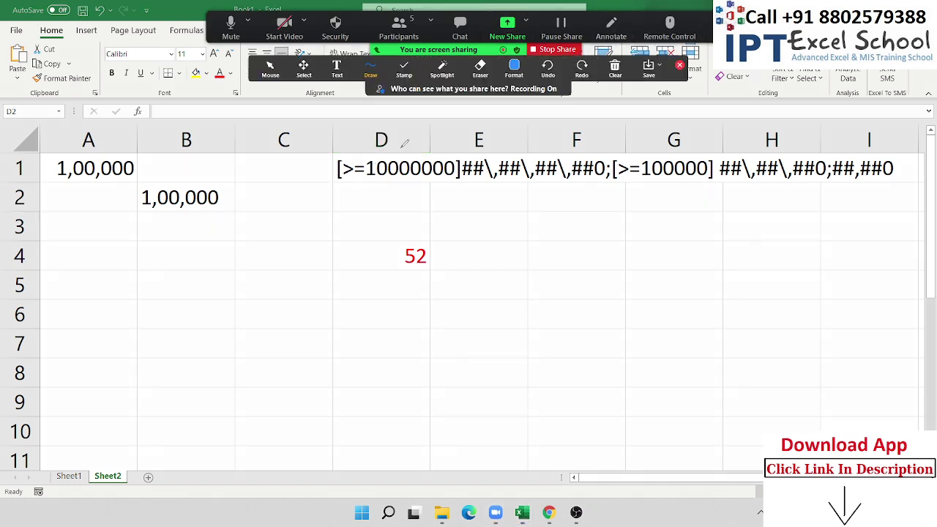
mouse_move(336, 187)
left_mouse_down()
mouse_move(575, 183)
mouse_move(606, 175)
mouse_move(607, 164)
mouse_move(604, 154)
mouse_move(482, 140)
mouse_move(459, 160)
mouse_move(478, 184)
left_mouse_up()
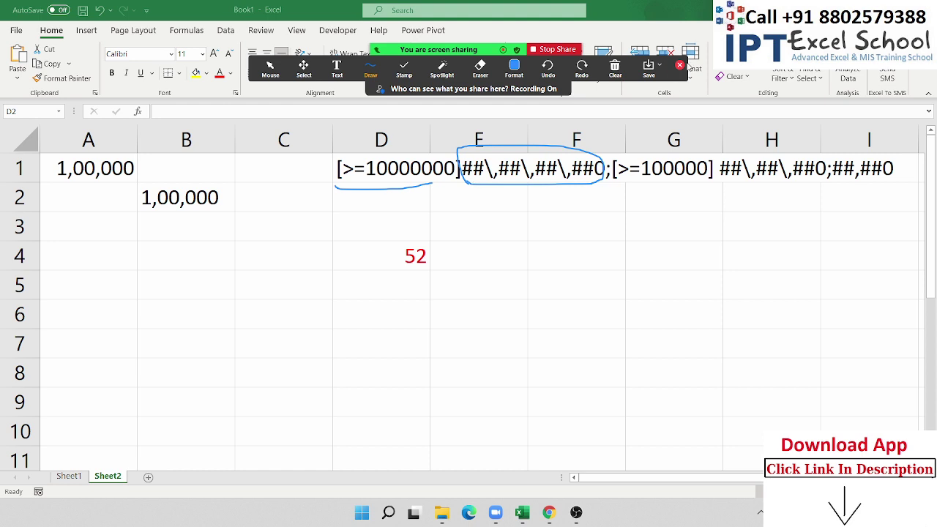
left_click(679, 65)
left_click(492, 233)
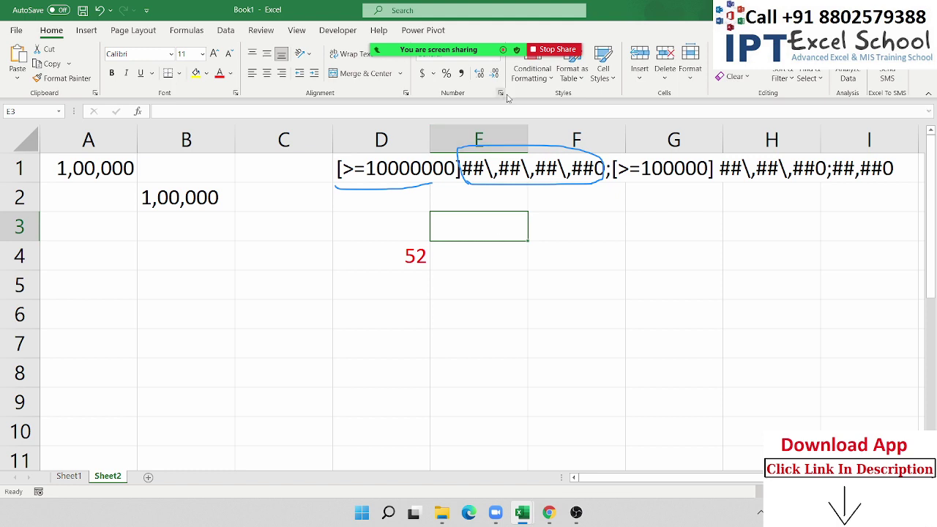
Step: Give E3 the custom number format ##\,##\,##\,##0 with Ctrl+1
key("ctrl+1")
left_click_drag(709, 164, 765, 165)
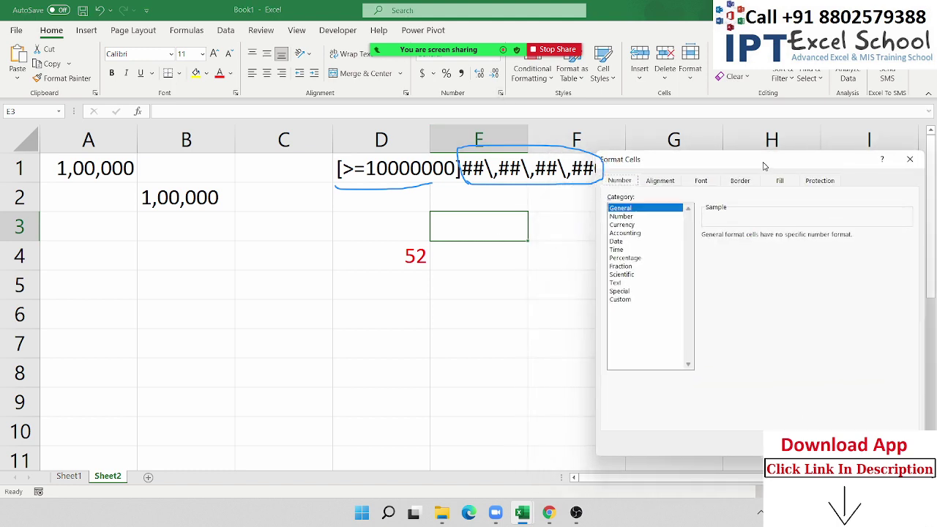
left_click(619, 300)
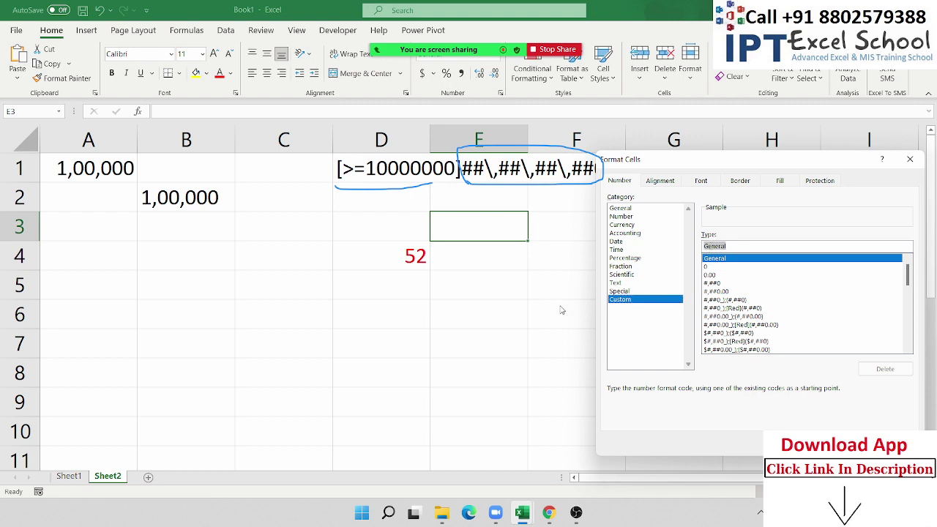
type("##\\")
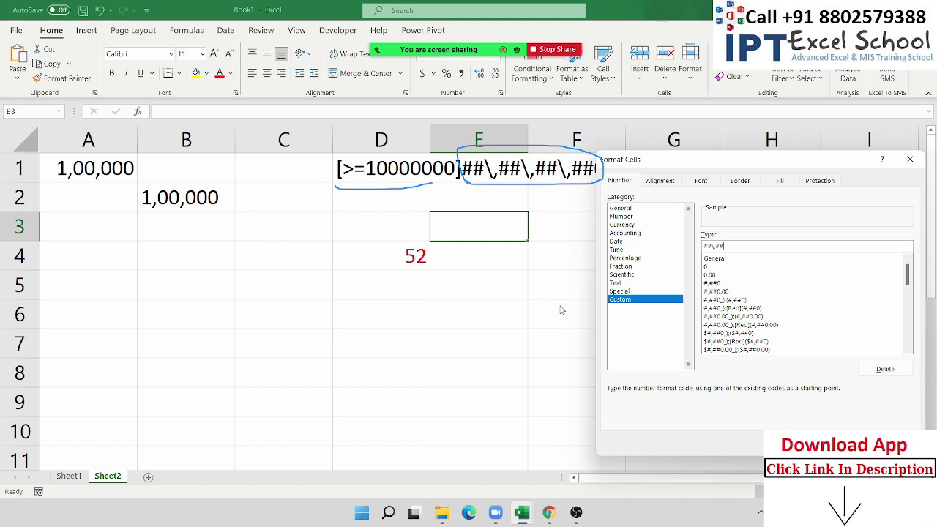
type(",")
type("##")
left_click_drag(736, 167, 649, 222)
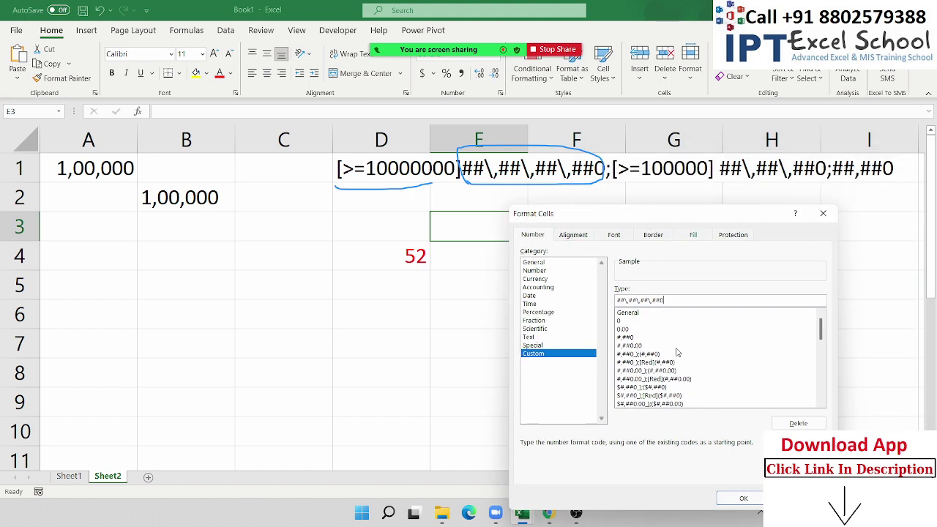
left_click(741, 501)
Step: Test E3's format with 45, 1,23,654, then 123654, shown as ,1,23,654
type("45")
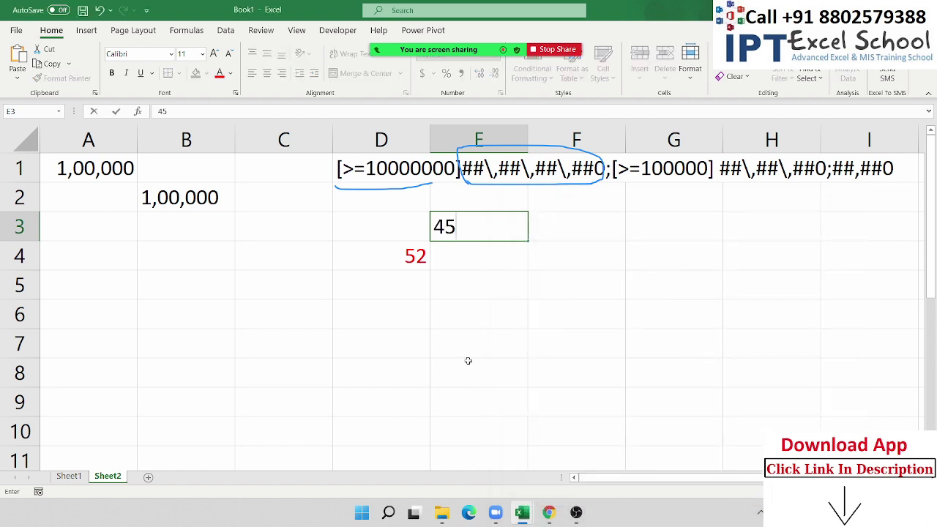
key("Return")
key("Up")
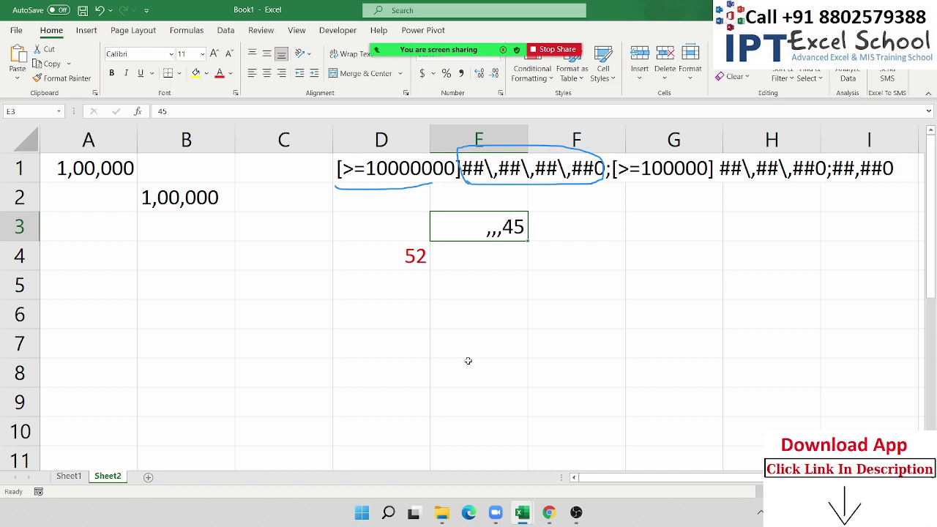
type("1,23,654")
key("Return")
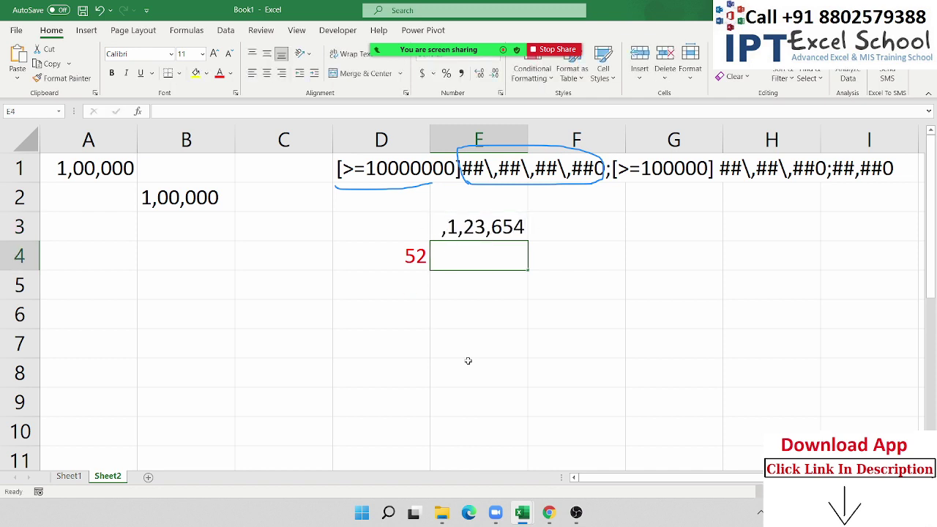
key("Up")
type("123654")
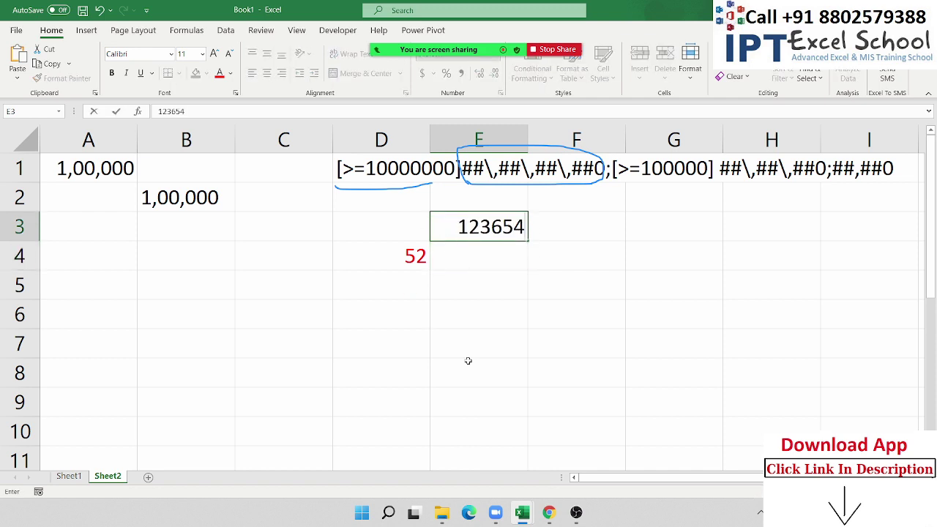
key("Return")
key("Up")
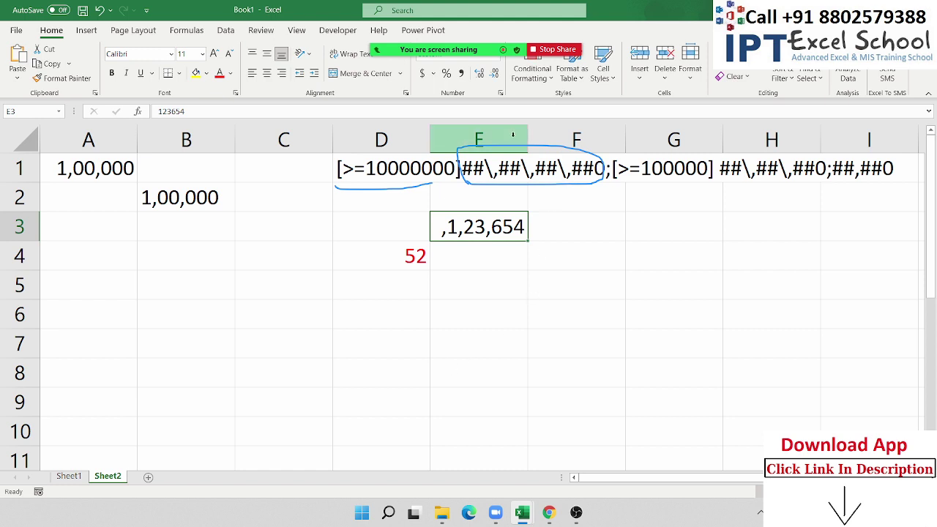
Step: Change E3's format to ##,##0 so it shows 123,654, then start sheet annotations
left_click(501, 93)
mouse_move(601, 199)
left_mouse_down()
mouse_move(153, 198)
mouse_move(168, 200)
left_mouse_up()
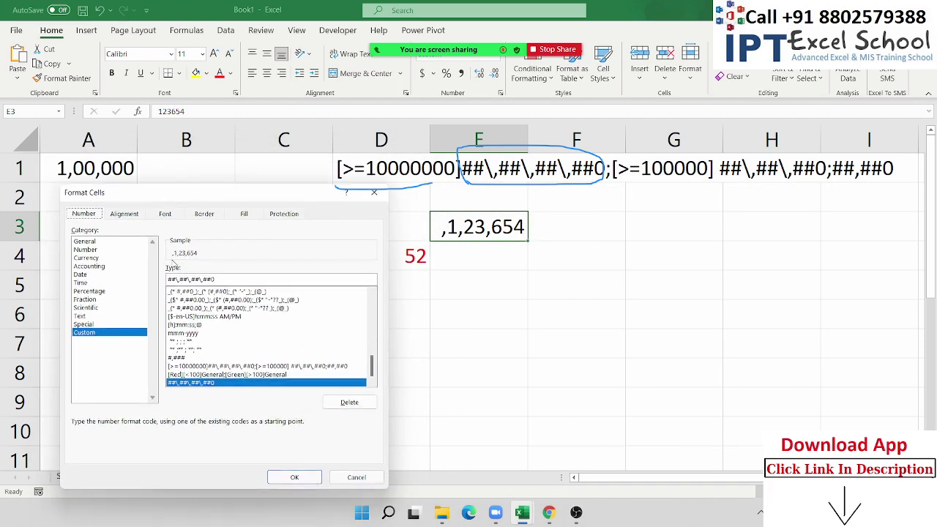
double_click(235, 278)
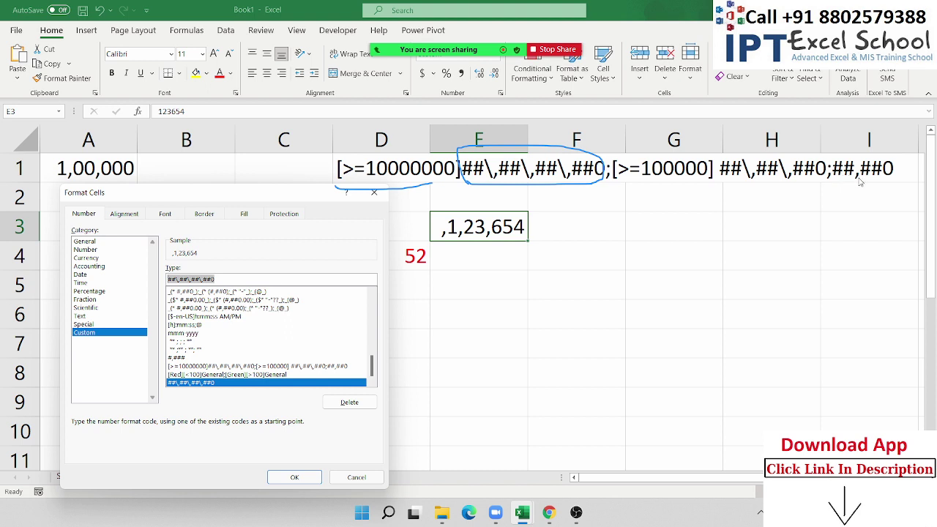
type("#")
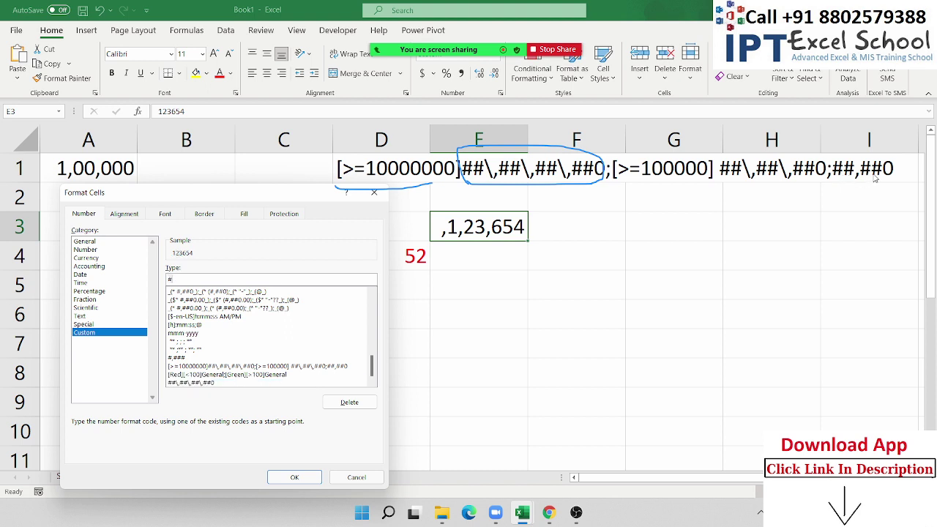
type(",##0")
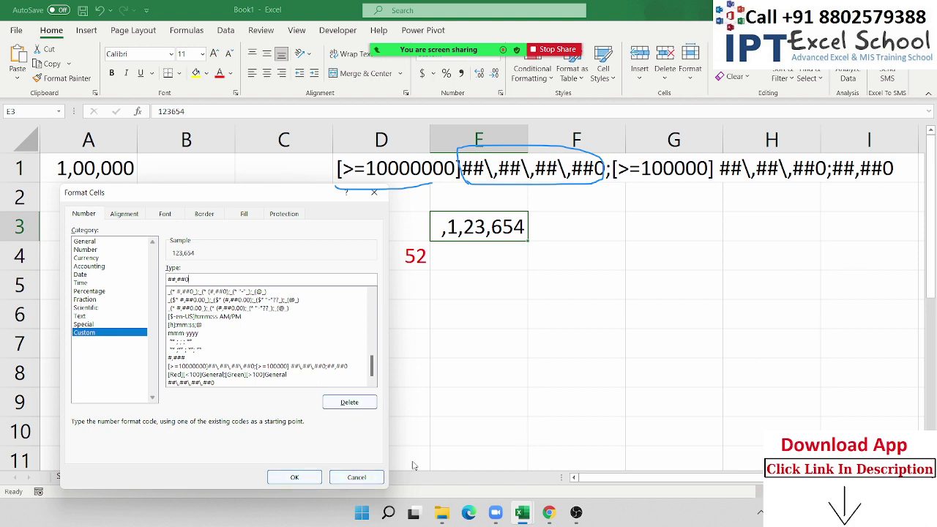
left_click(317, 481)
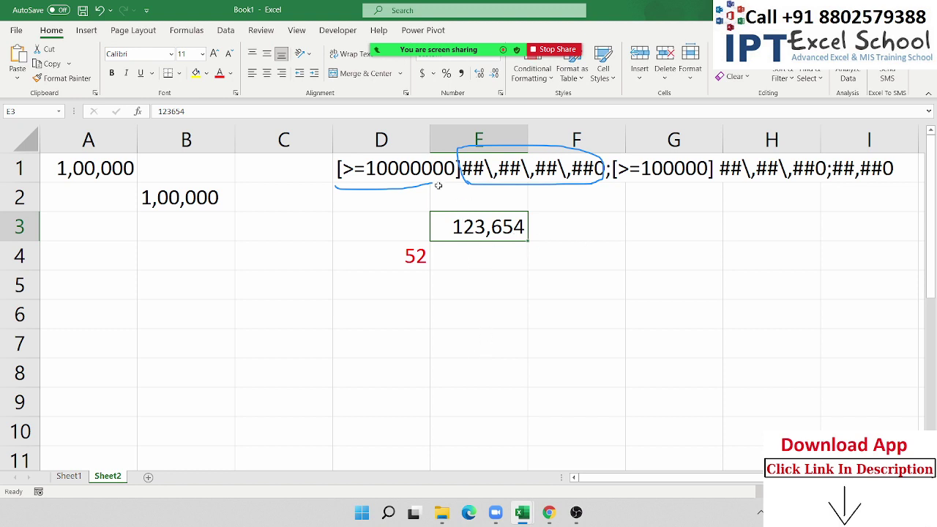
mouse_move(483, 35)
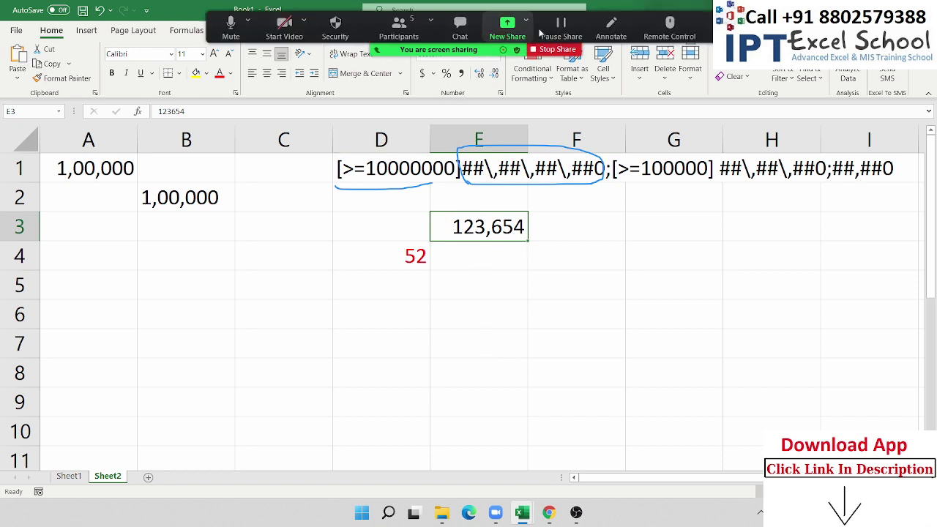
left_click(607, 31)
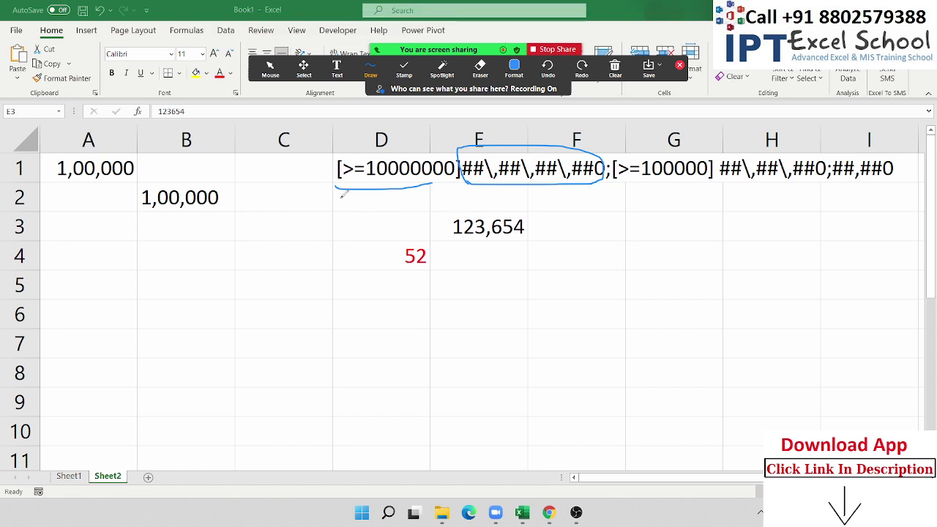
mouse_move(340, 197)
left_mouse_down()
mouse_move(593, 199)
mouse_move(535, 157)
left_mouse_up()
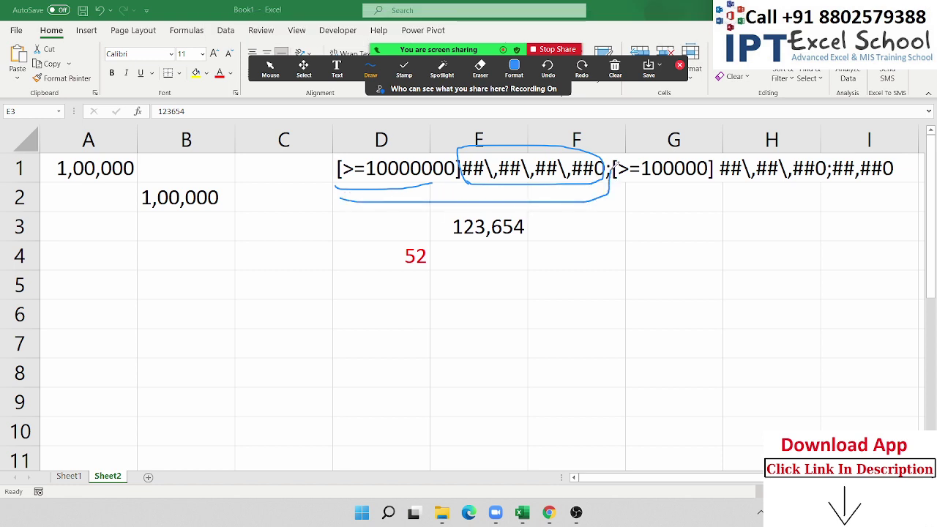
mouse_move(630, 197)
left_mouse_down()
mouse_move(821, 187)
mouse_move(818, 149)
left_mouse_up()
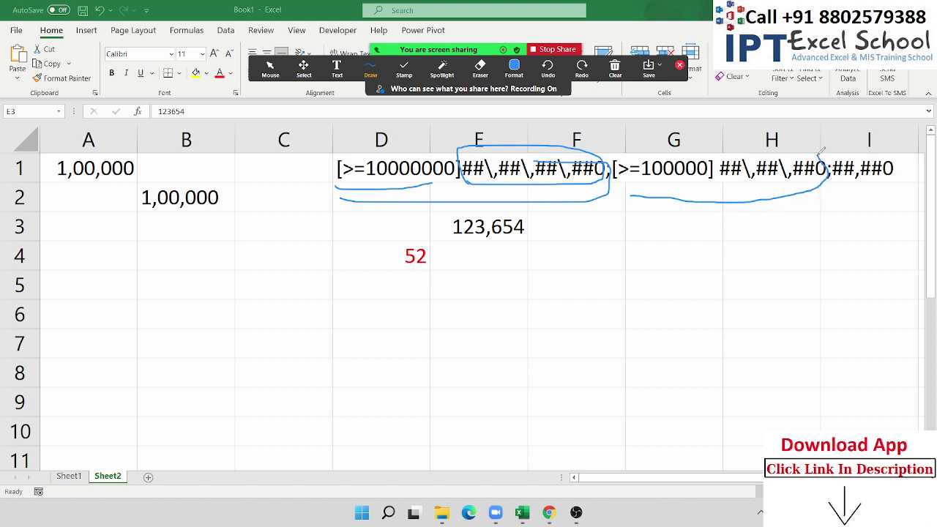
left_click_drag(835, 189, 901, 184)
left_click(680, 66)
Step: Enter custom code ##\,##\,##0 for E3, previewing 123654 as 1,23,654
left_click(492, 228)
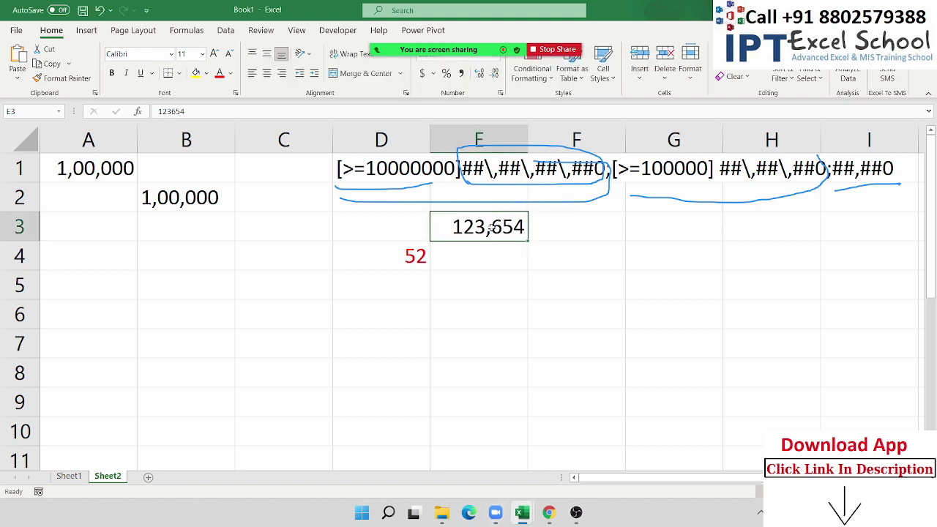
right_click(491, 230)
left_click(530, 433)
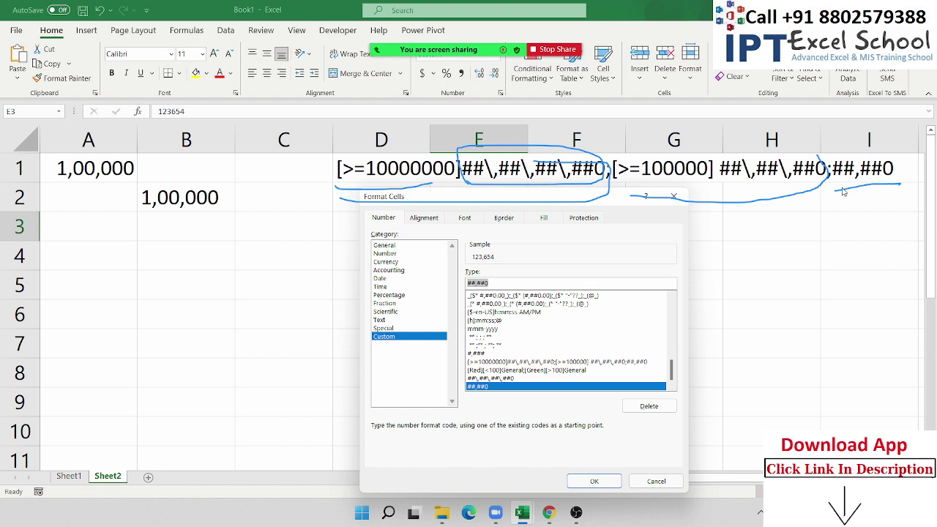
mouse_move(438, 200)
left_mouse_down()
mouse_move(490, 236)
mouse_move(617, 211)
left_mouse_up()
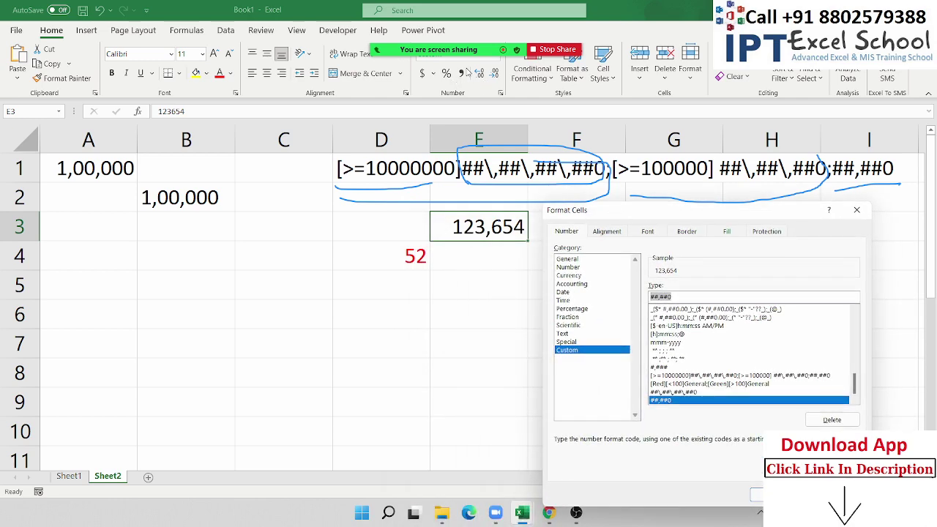
left_click_drag(673, 221, 663, 230)
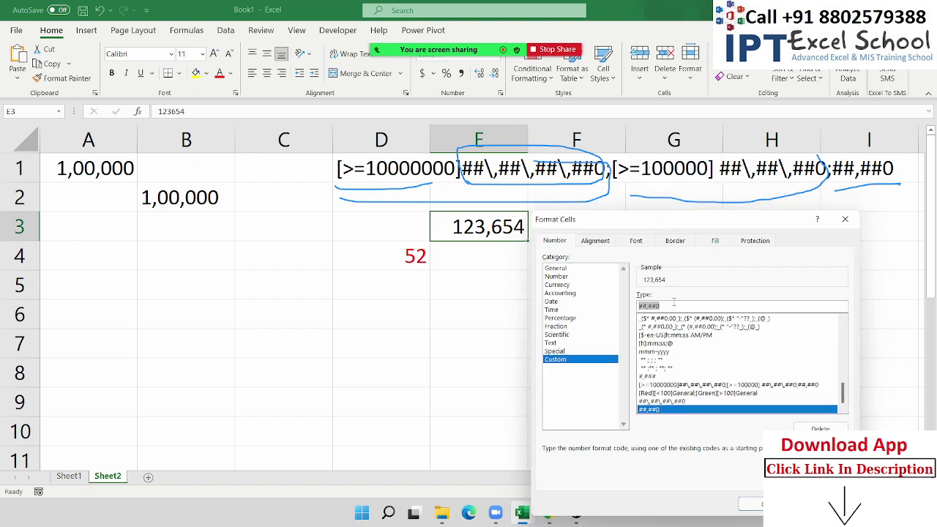
type("#\\")
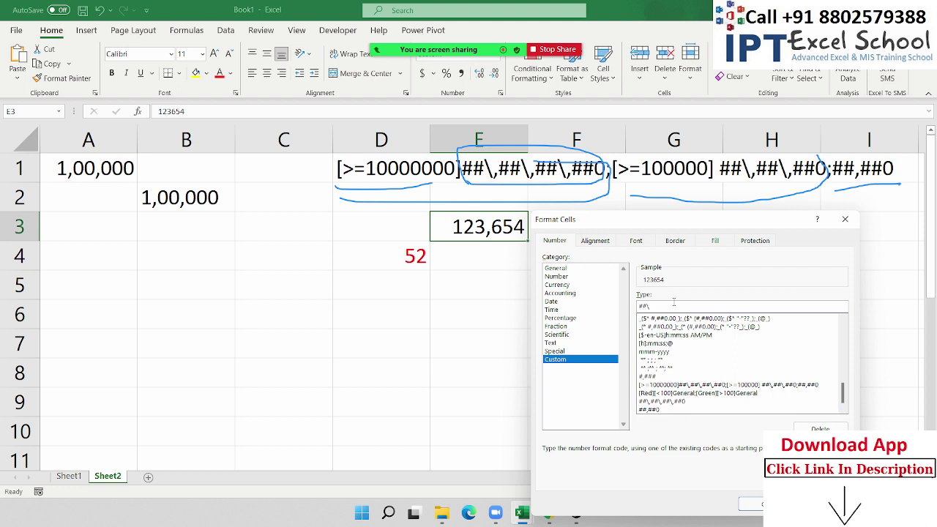
type(",##\\,")
type("##")
type("0")
left_click_drag(656, 230, 261, 193)
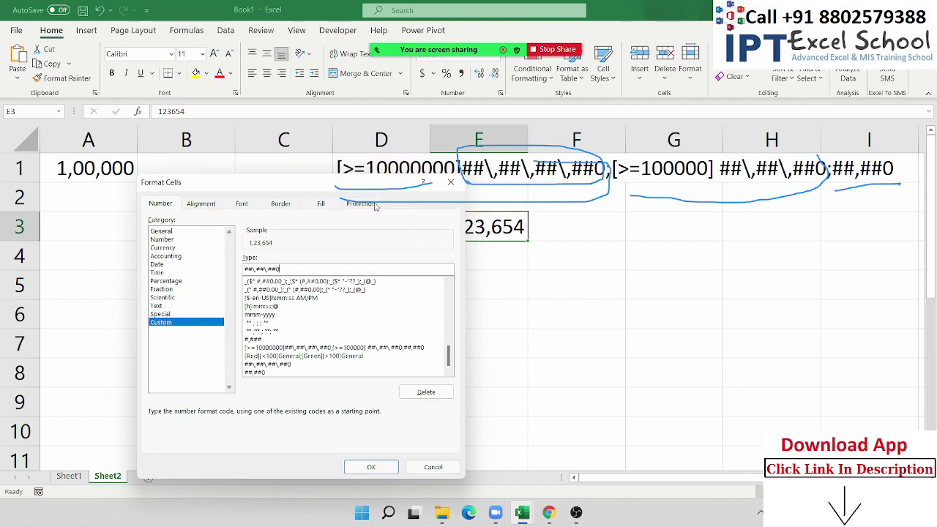
left_click_drag(303, 189, 309, 215)
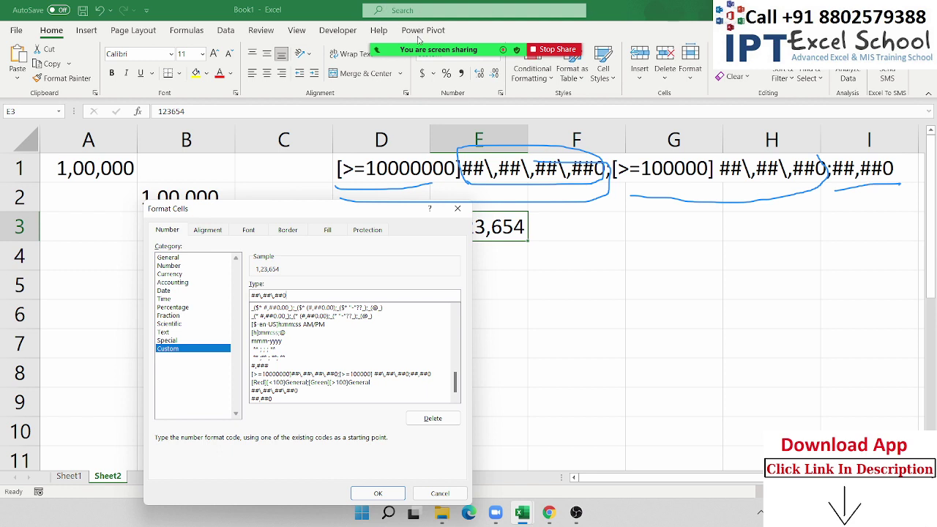
Step: Annotate the row 1 format code, underlining the crore, lakh, 100000 and final ;##,##0 sections
mouse_move(432, 43)
left_click(608, 29)
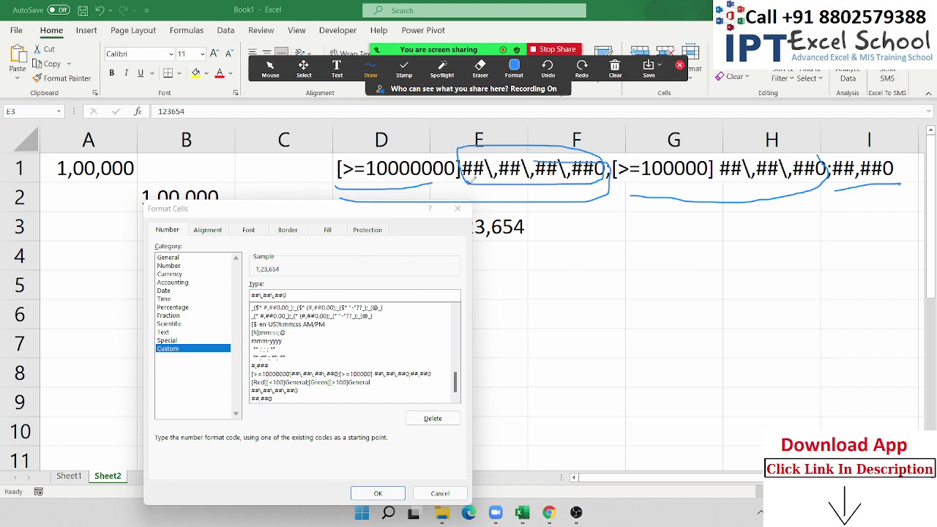
left_click_drag(466, 189, 594, 192)
left_click_drag(728, 192, 898, 193)
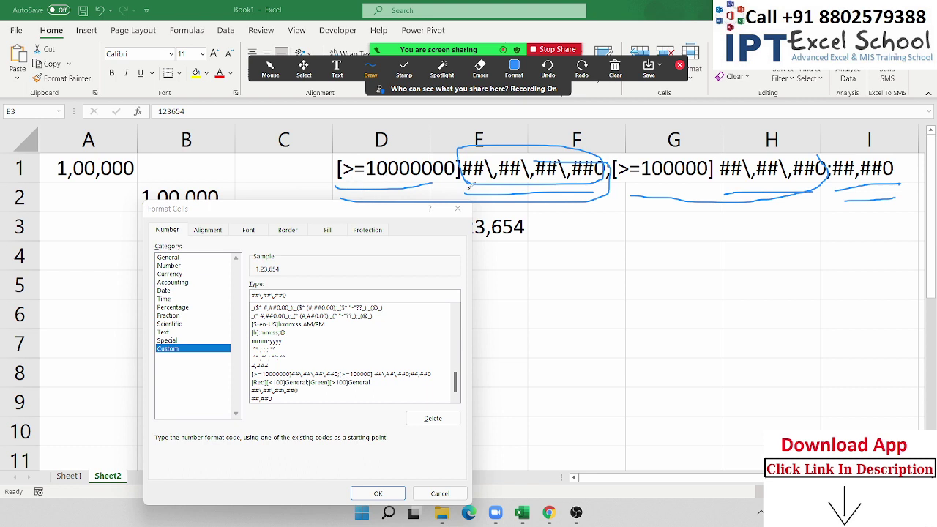
left_click_drag(466, 185, 590, 185)
left_click_drag(632, 177, 804, 178)
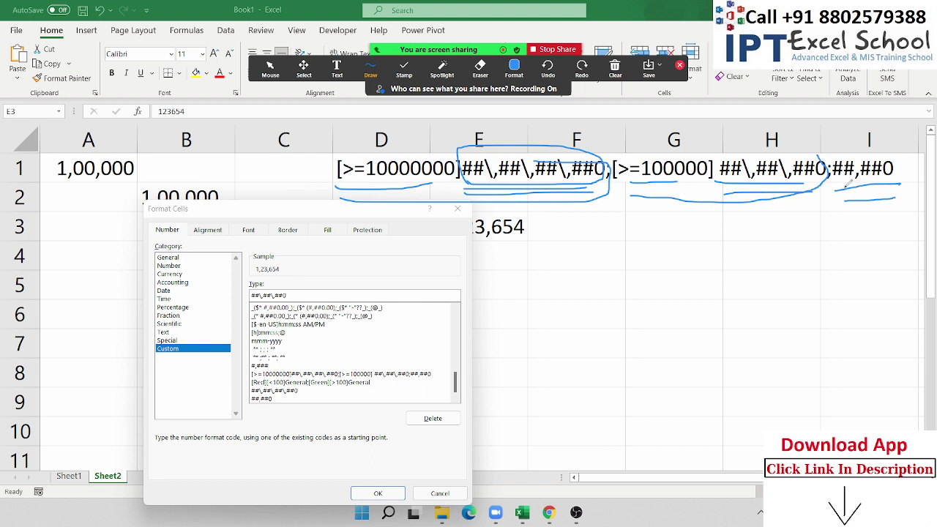
left_click_drag(830, 187, 896, 181)
left_click_drag(843, 149, 831, 163)
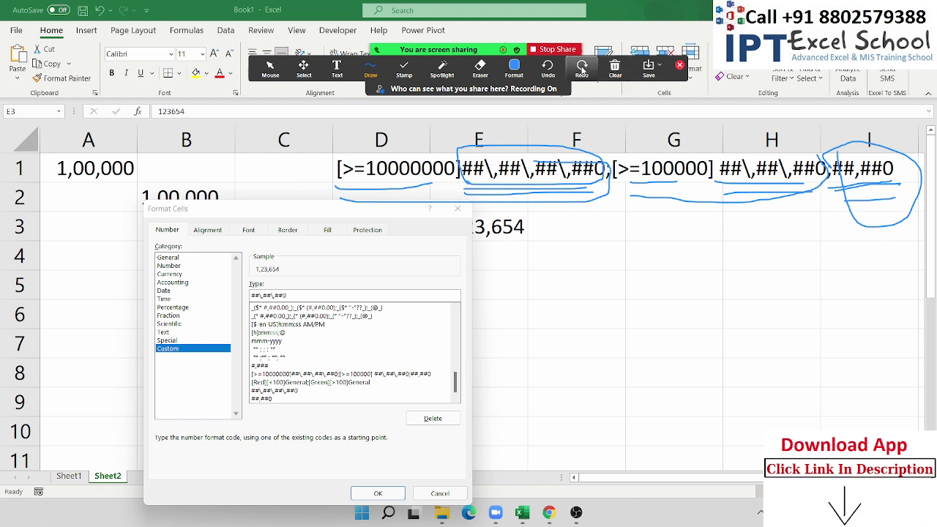
left_click(680, 68)
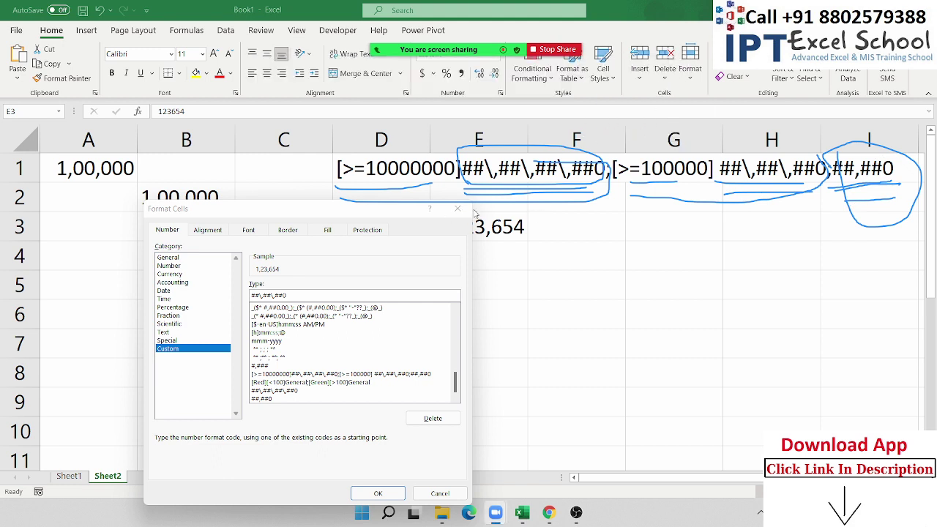
Step: Cancel the Format Cells dialog without applying, and erase all screen annotations
left_click(458, 209)
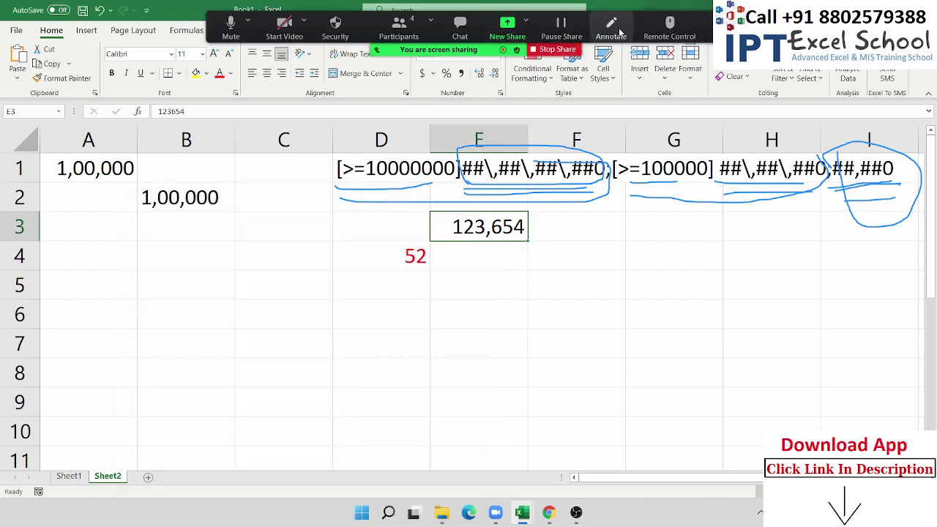
left_click(612, 30)
mouse_move(620, 76)
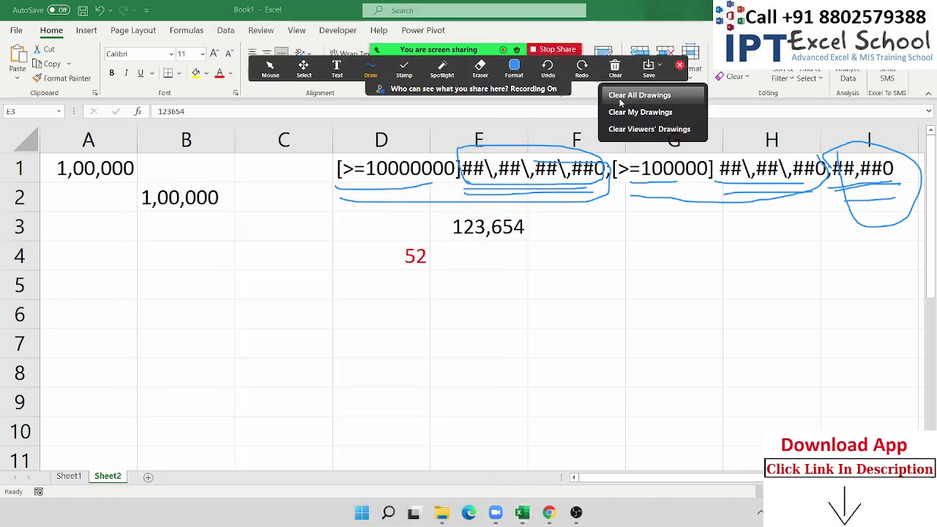
left_click(617, 114)
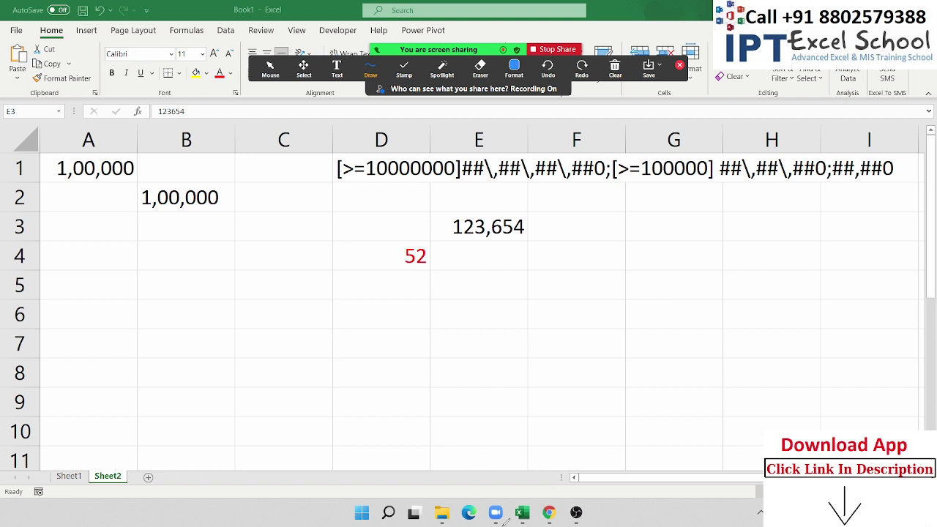
left_click(370, 70)
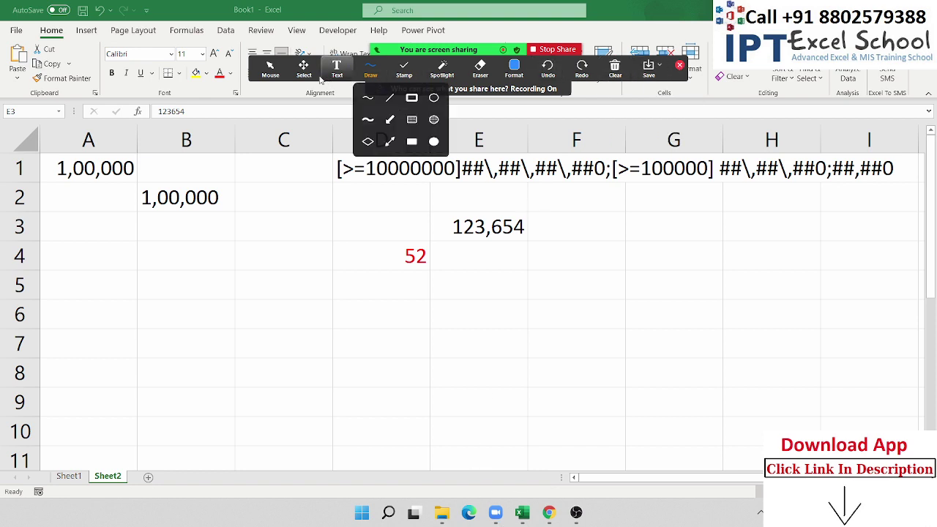
left_click(271, 70)
left_click(679, 65)
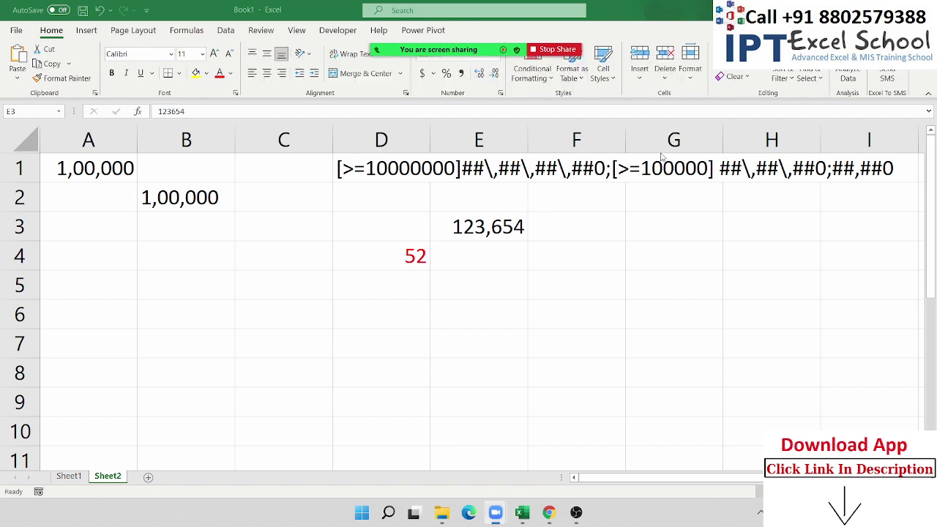
Step: Copy the Rs-prefixed format code line from the Chandoo.org page and return to Excel
left_click(552, 515)
scroll(315, 326, "down", 1)
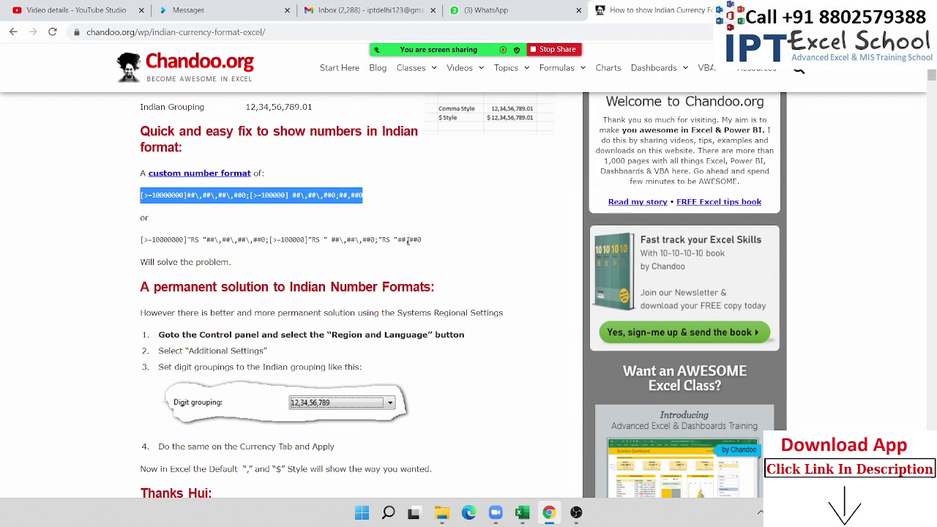
left_click_drag(443, 240, 148, 228)
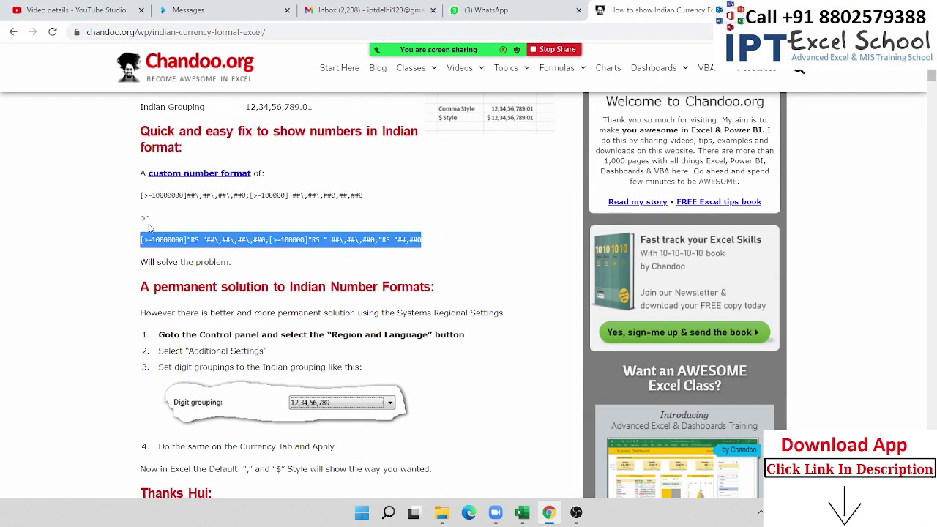
key("alt+Tab")
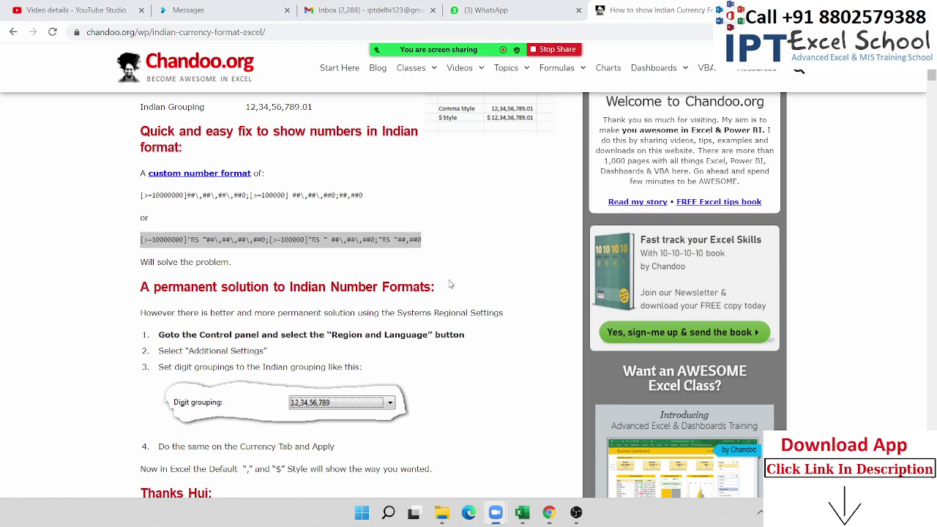
key("alt+Tab")
key("alt+Tab")
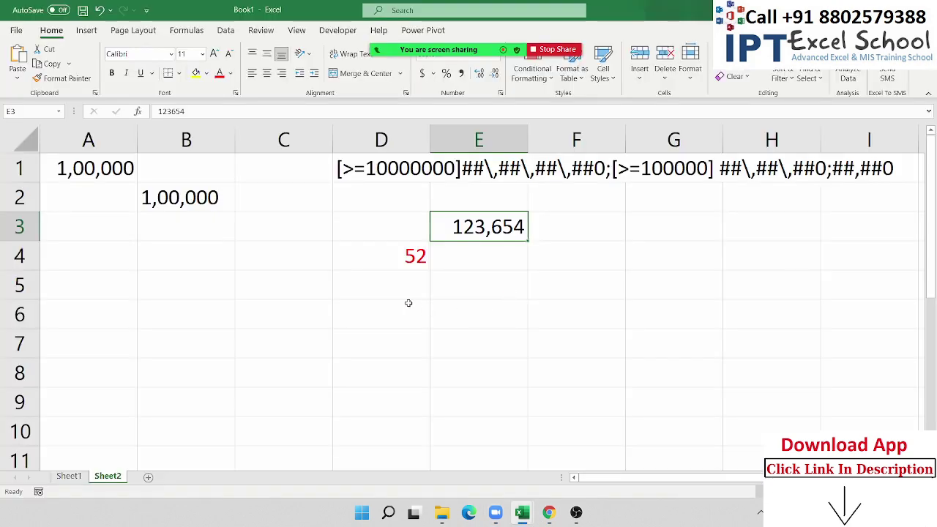
Step: Paste the copied Rs-prefixed format code into cell D5, then move to an empty cell
left_click(383, 293)
type("[>=10000000]\"RS \"##\\,##\\,##\\,##0;[>=100000]\"RS \" ##\\,##\\,##0;\"RS \"##,##0")
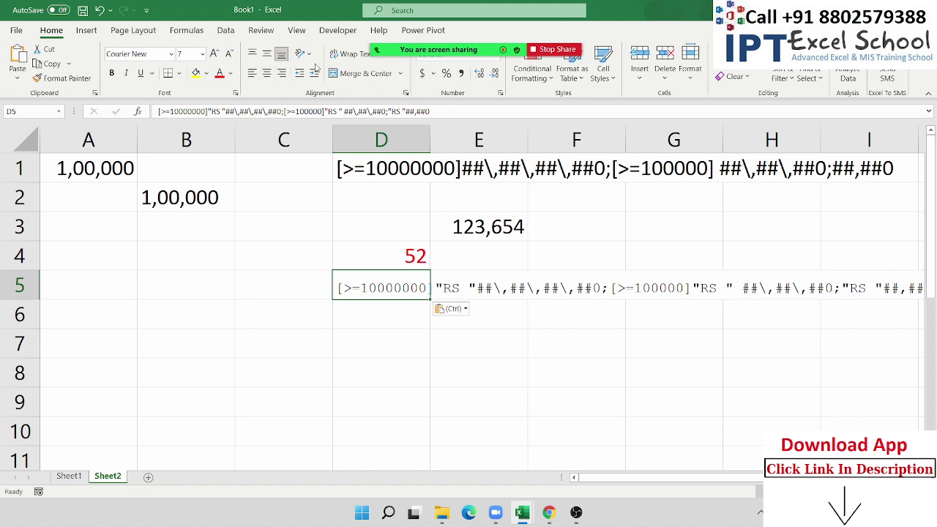
left_click(233, 57)
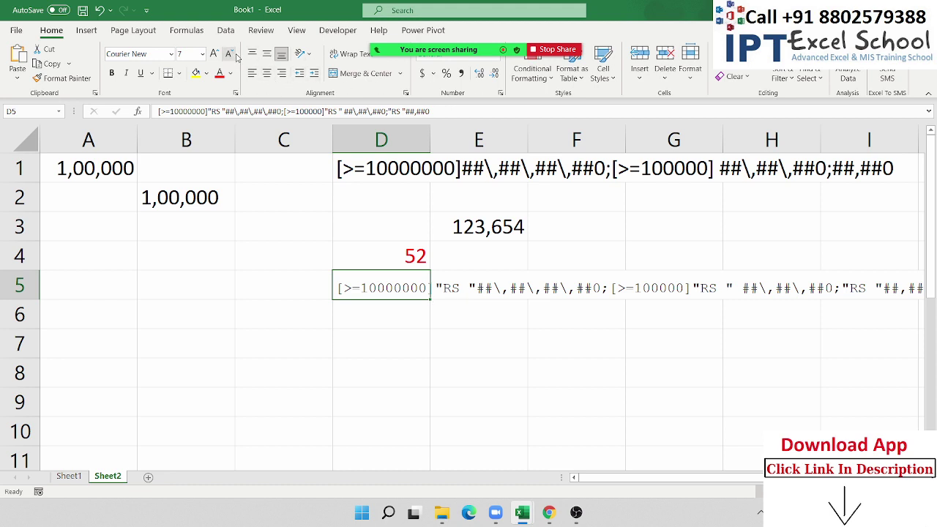
left_click_drag(633, 480, 680, 482)
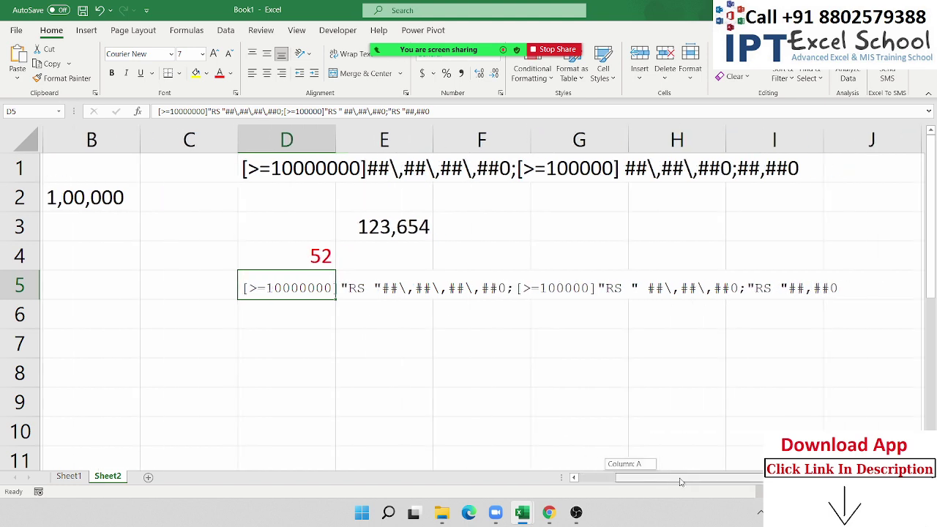
left_click(471, 384)
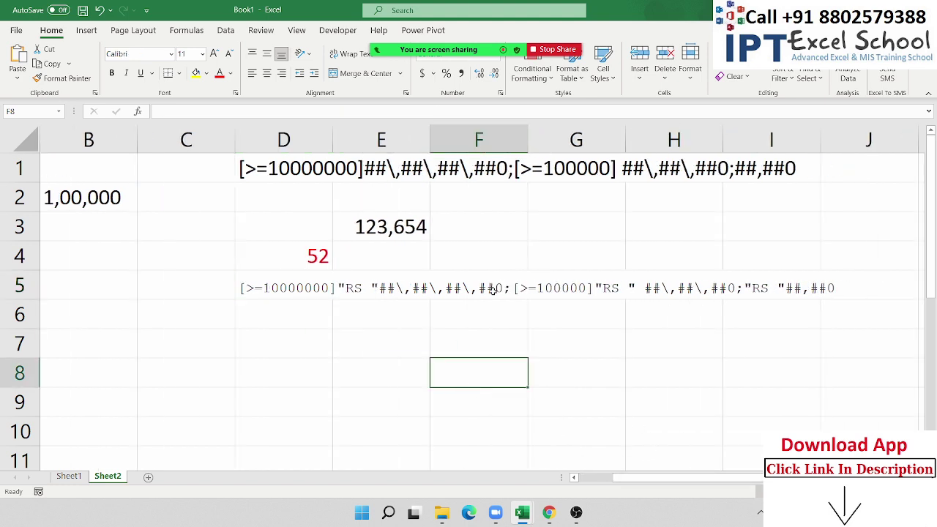
left_click(612, 27)
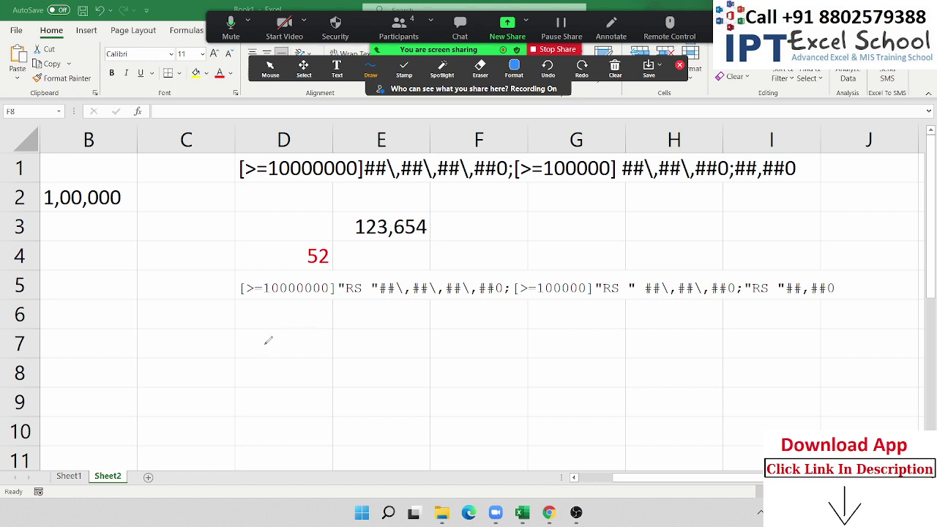
left_click_drag(249, 313, 359, 320)
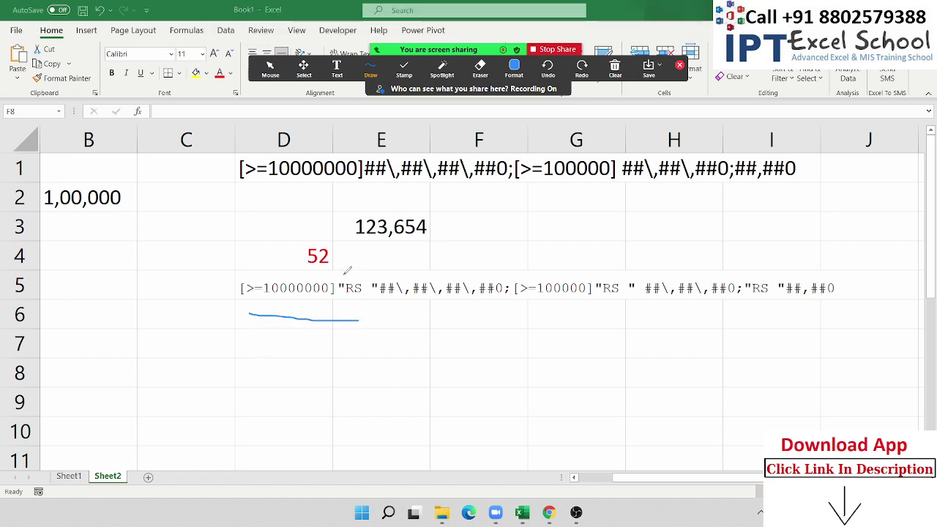
left_click_drag(347, 270, 369, 273)
mouse_move(387, 309)
left_mouse_down()
mouse_move(597, 302)
mouse_move(621, 276)
left_mouse_up()
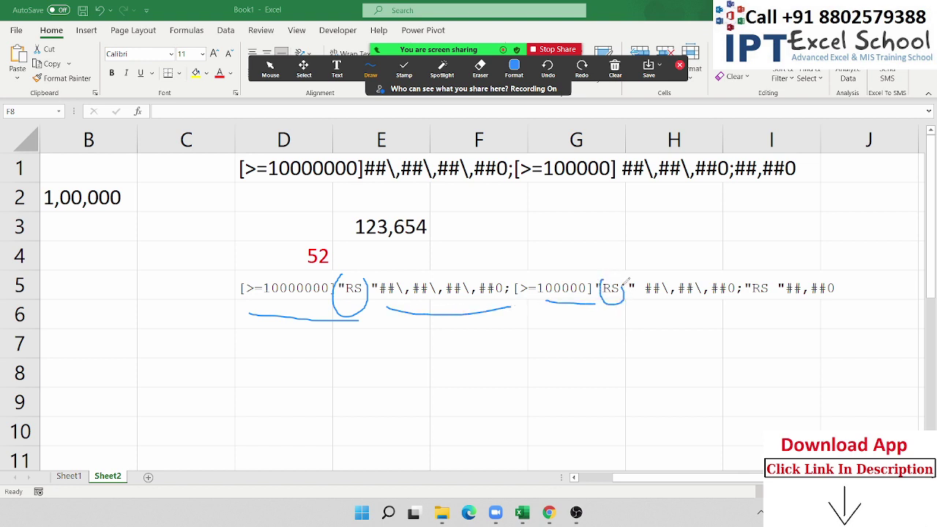
left_click_drag(666, 309, 750, 314)
mouse_move(751, 274)
left_mouse_down()
mouse_move(765, 309)
mouse_move(754, 272)
left_mouse_up()
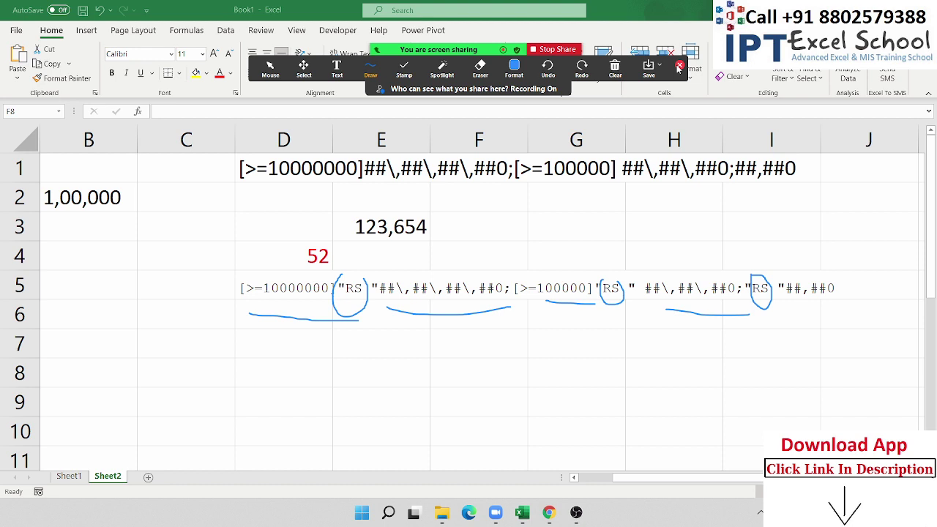
left_click(679, 66)
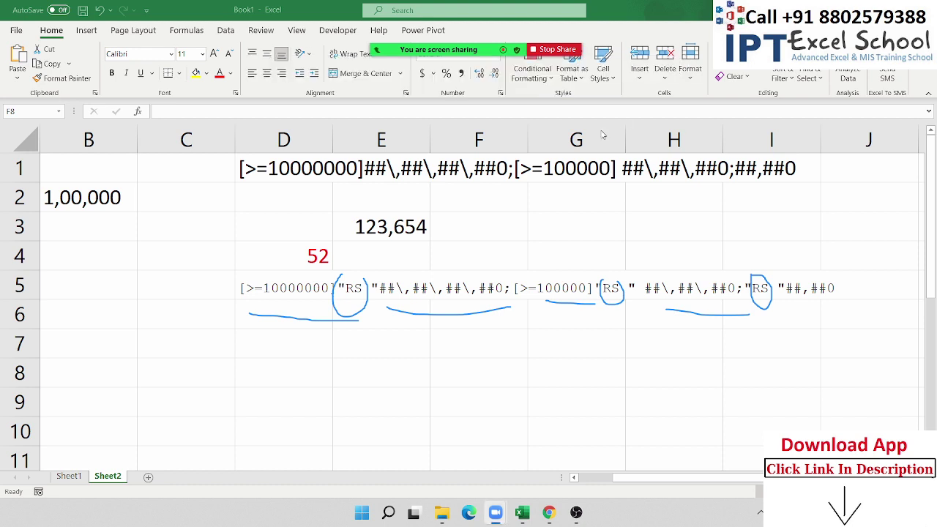
mouse_move(539, 34)
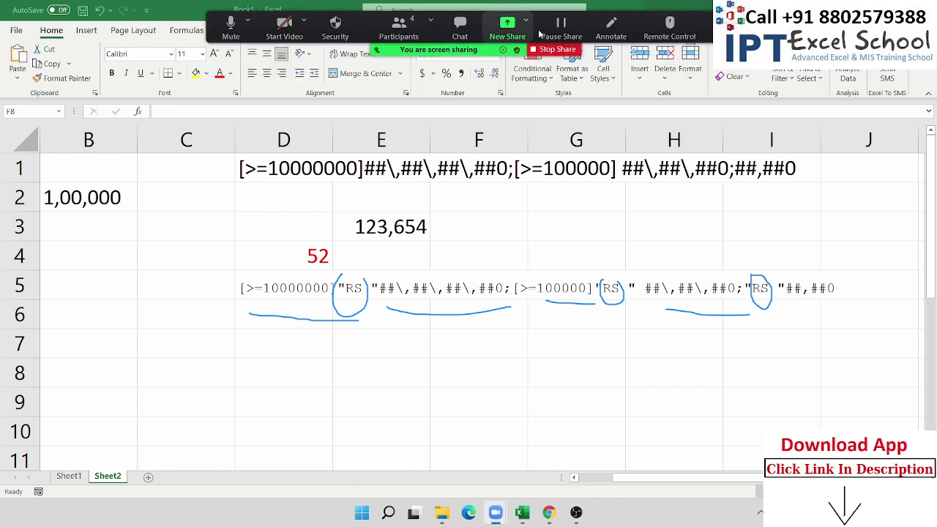
left_click(610, 27)
left_click(610, 76)
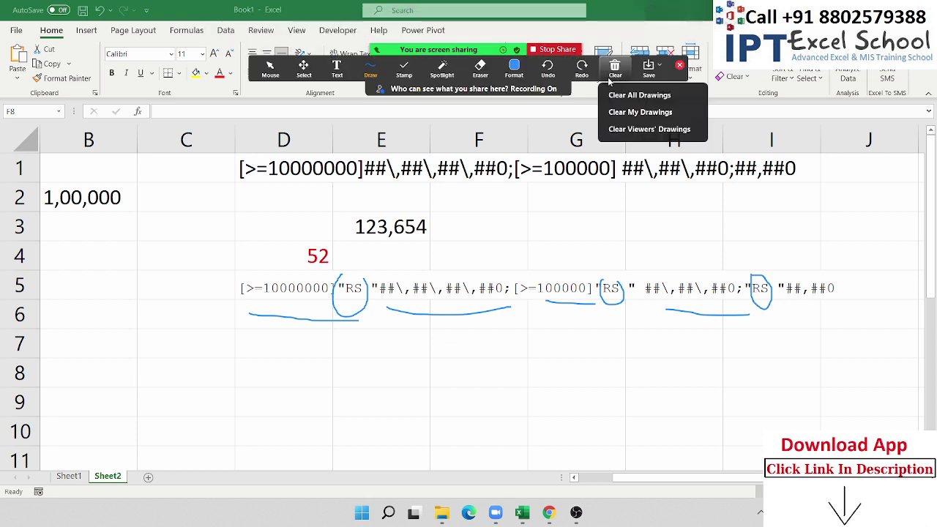
left_click(628, 112)
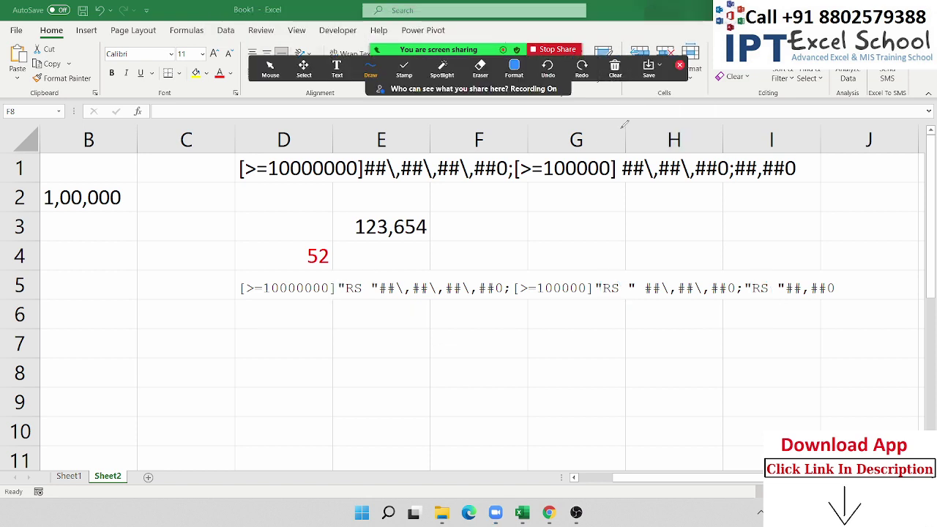